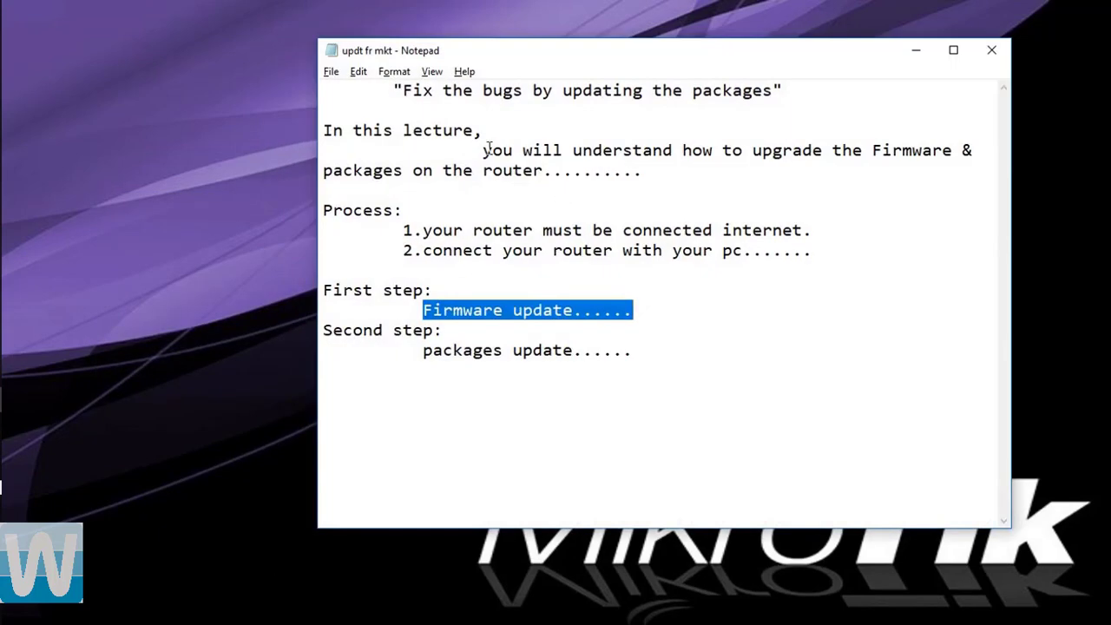
Review the lecture notes, highlighting the purpose, both connection requirements and the firmware update step.
{"action": "left_click_drag", "start_coordinate": [481, 151], "coordinate": [575, 194]}
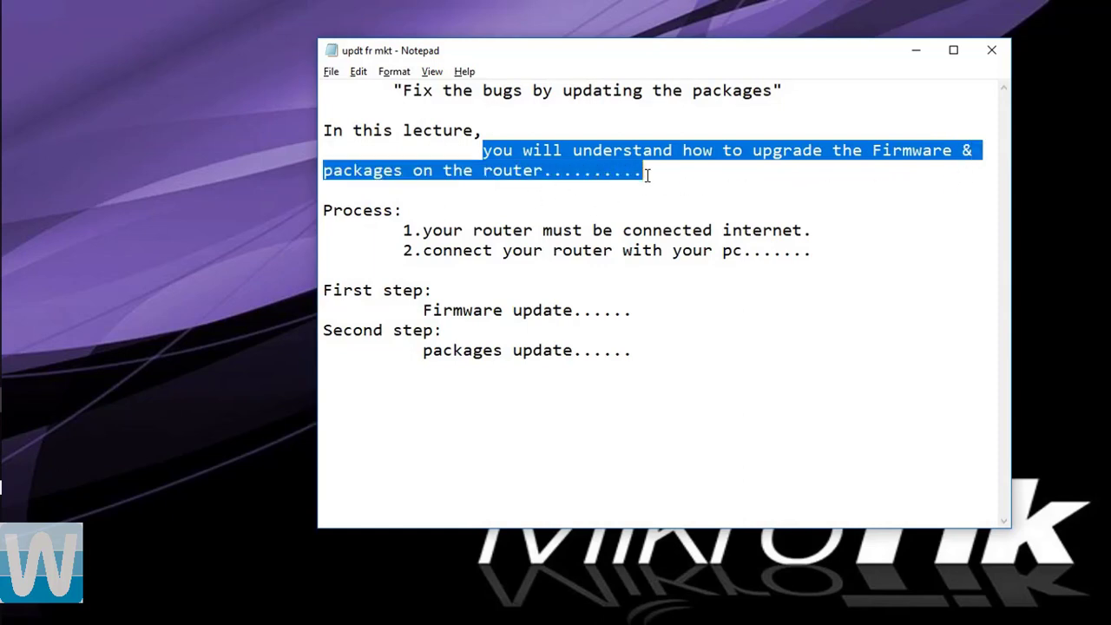
{"action": "left_click", "coordinate": [809, 203]}
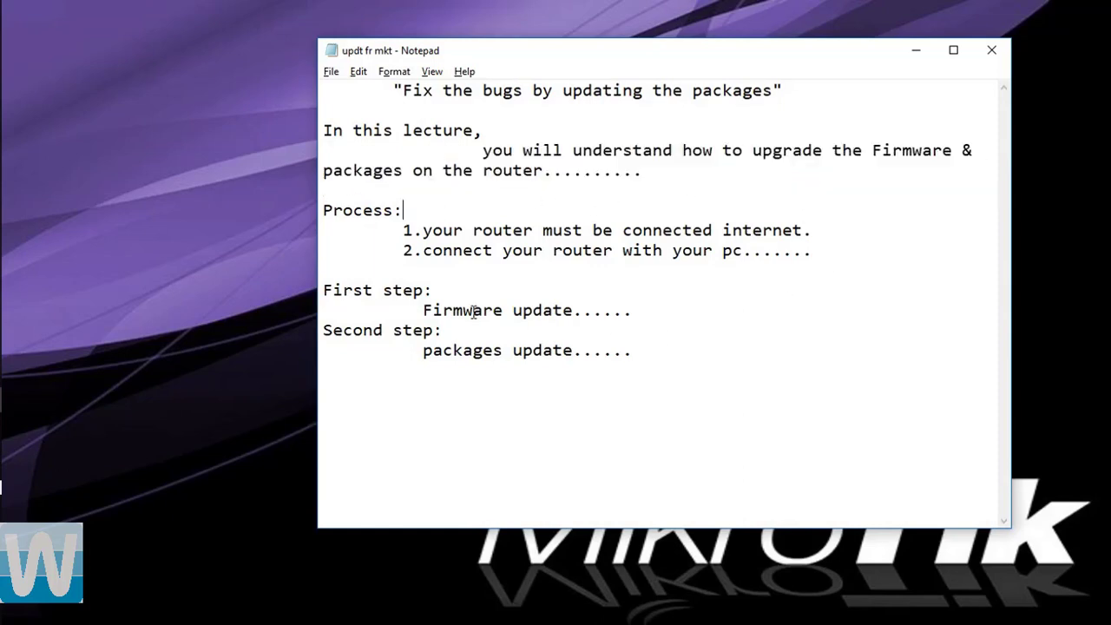
{"action": "left_click_drag", "start_coordinate": [421, 230], "coordinate": [814, 230]}
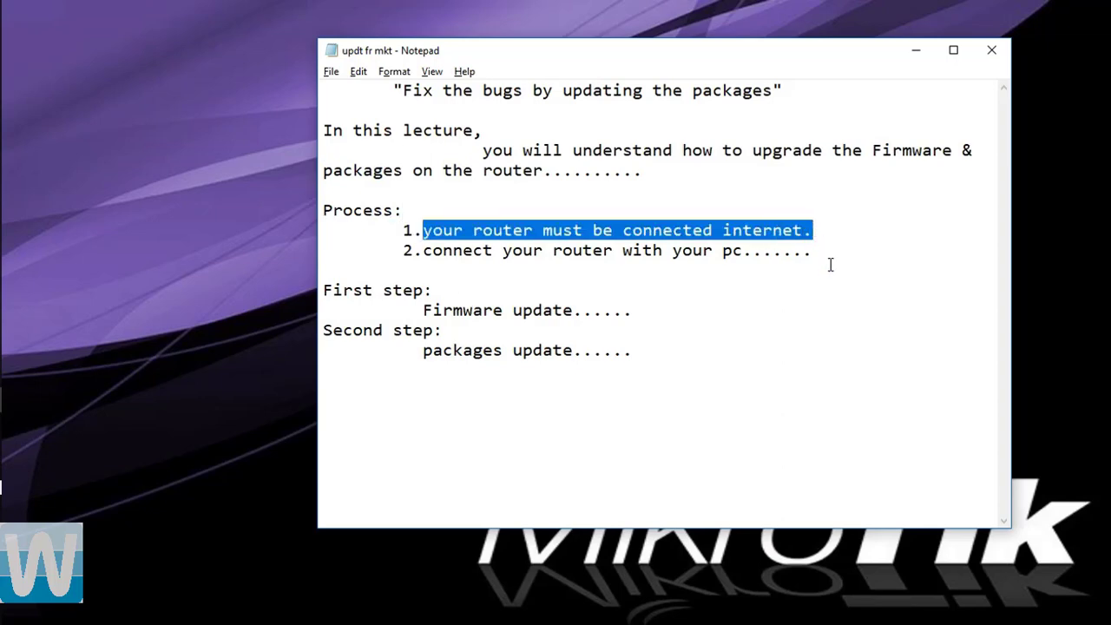
{"action": "left_click", "coordinate": [825, 253]}
{"action": "left_click", "coordinate": [560, 268]}
{"action": "left_click_drag", "start_coordinate": [419, 263], "coordinate": [413, 258]}
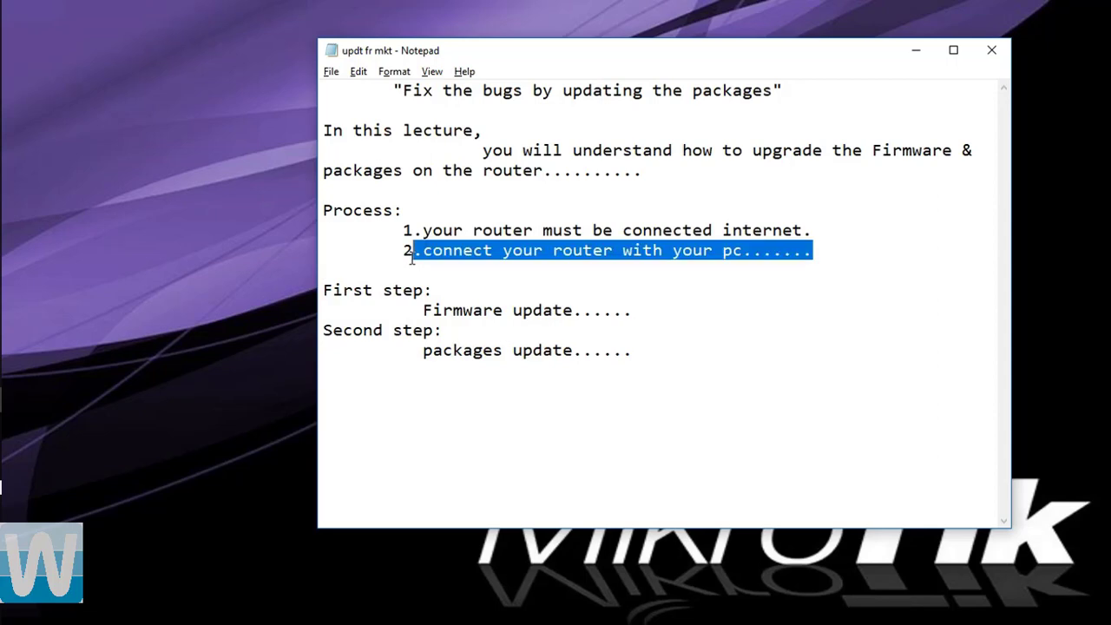
{"action": "left_click", "coordinate": [536, 276]}
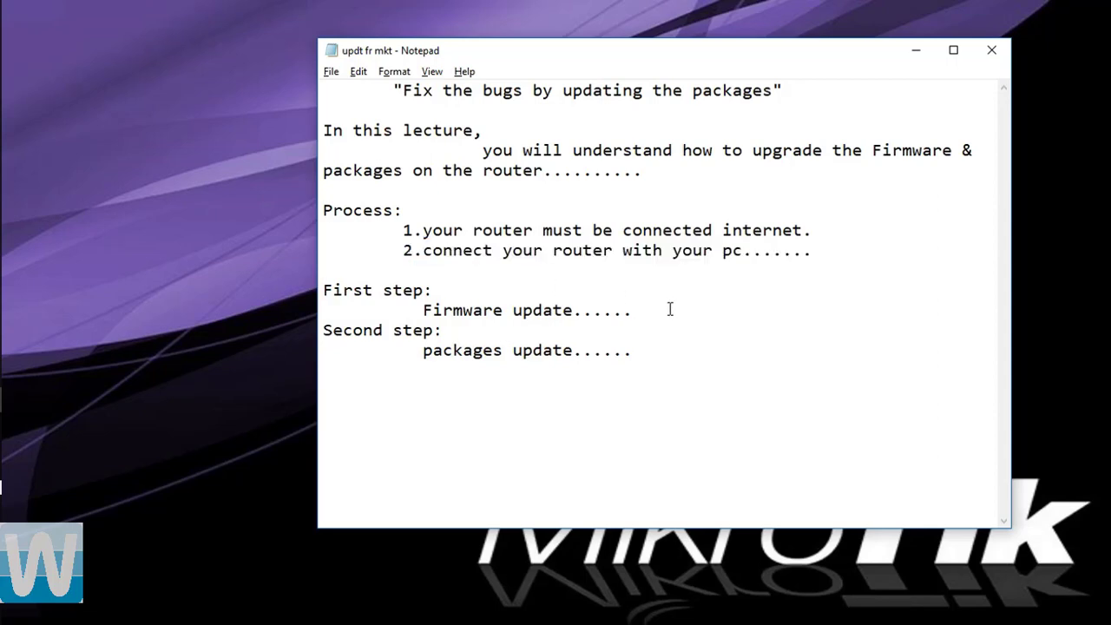
{"action": "left_click_drag", "start_coordinate": [631, 311], "coordinate": [406, 310]}
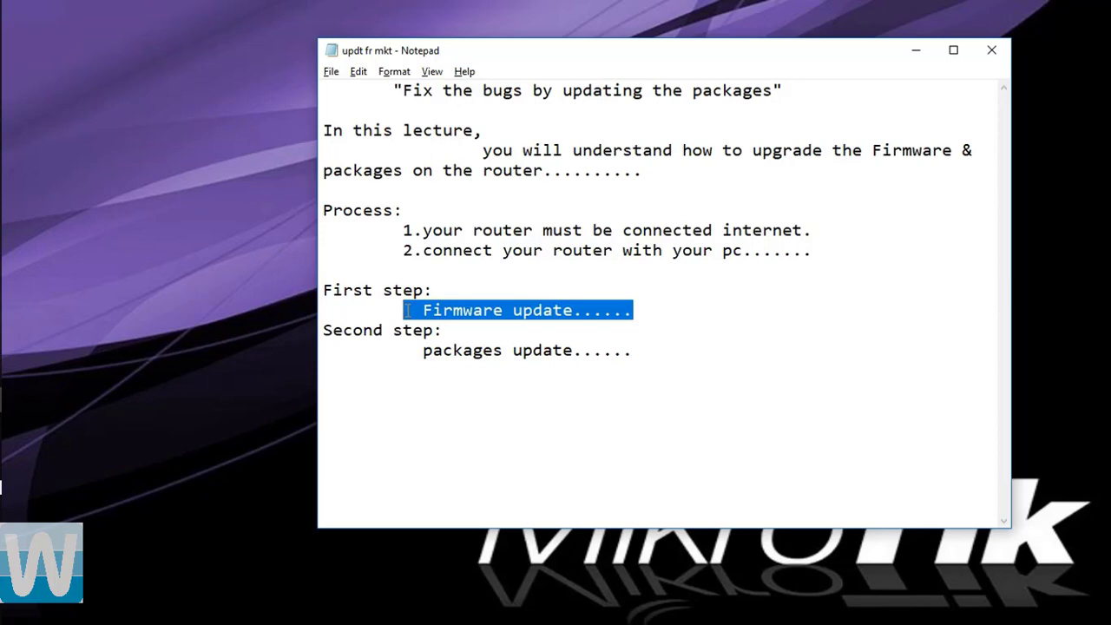
Switch to WinBox, connect to the MikroTik router as admin and open its Routerboard details.
{"action": "key", "text": "alt+Tab"}
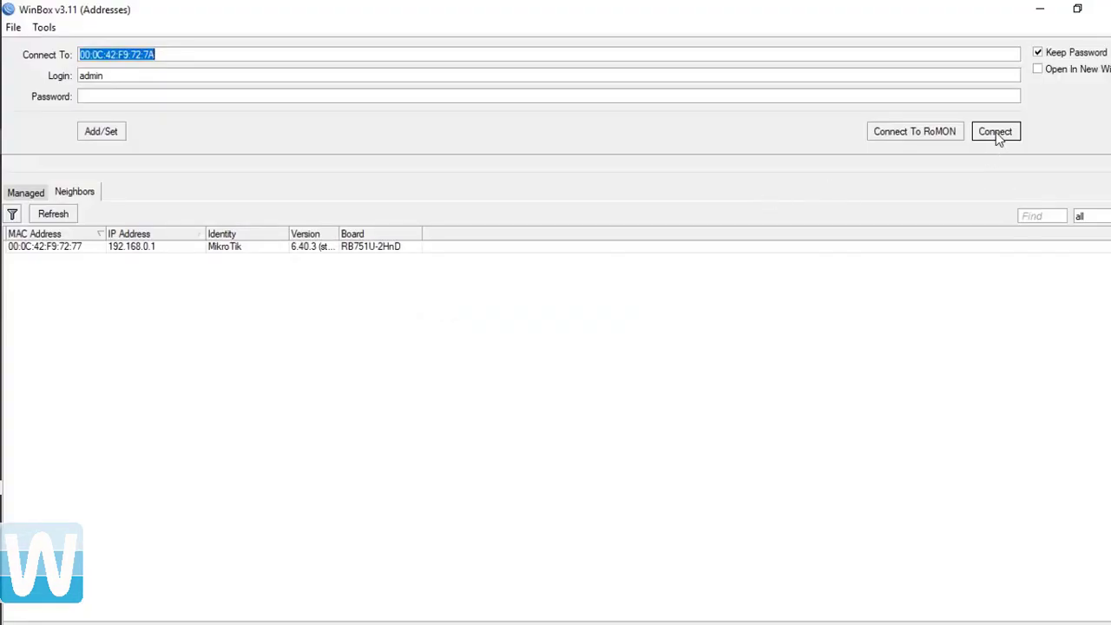
{"action": "left_click", "coordinate": [996, 134]}
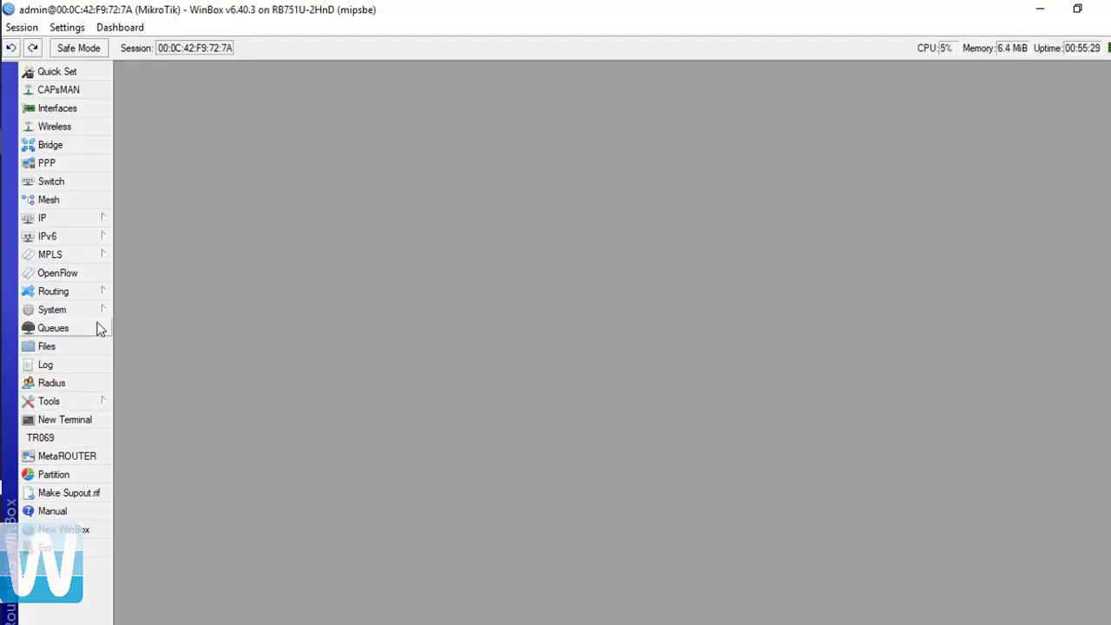
{"action": "mouse_move", "coordinate": [103, 312]}
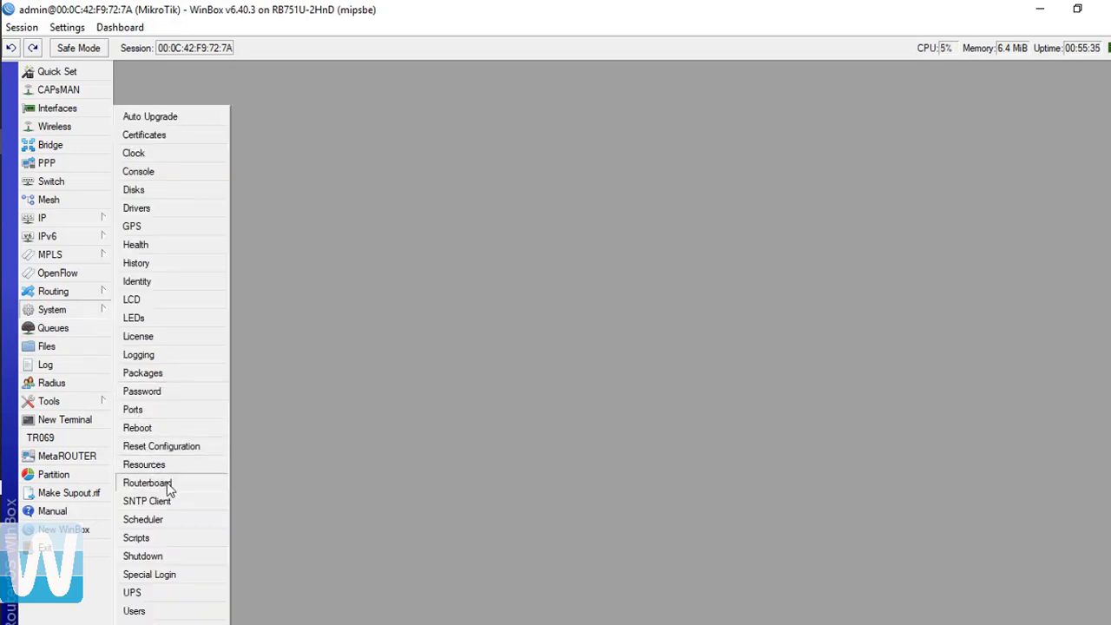
{"action": "left_click", "coordinate": [169, 488]}
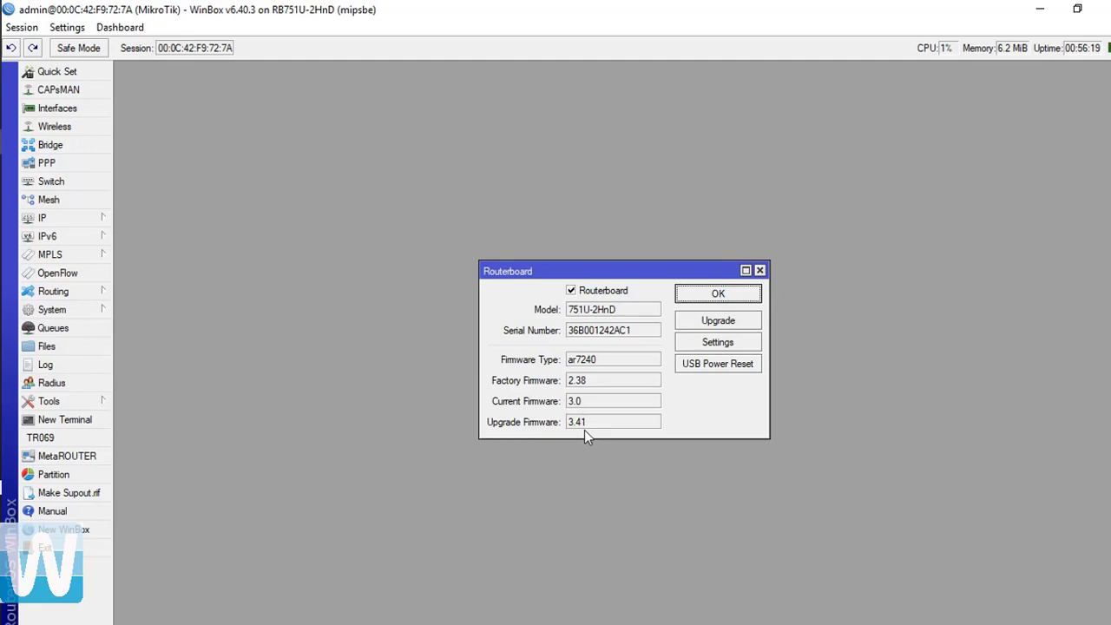
Upgrade the Routerboard firmware to version 3.41 and close the Routerboard details.
{"action": "left_click", "coordinate": [730, 322]}
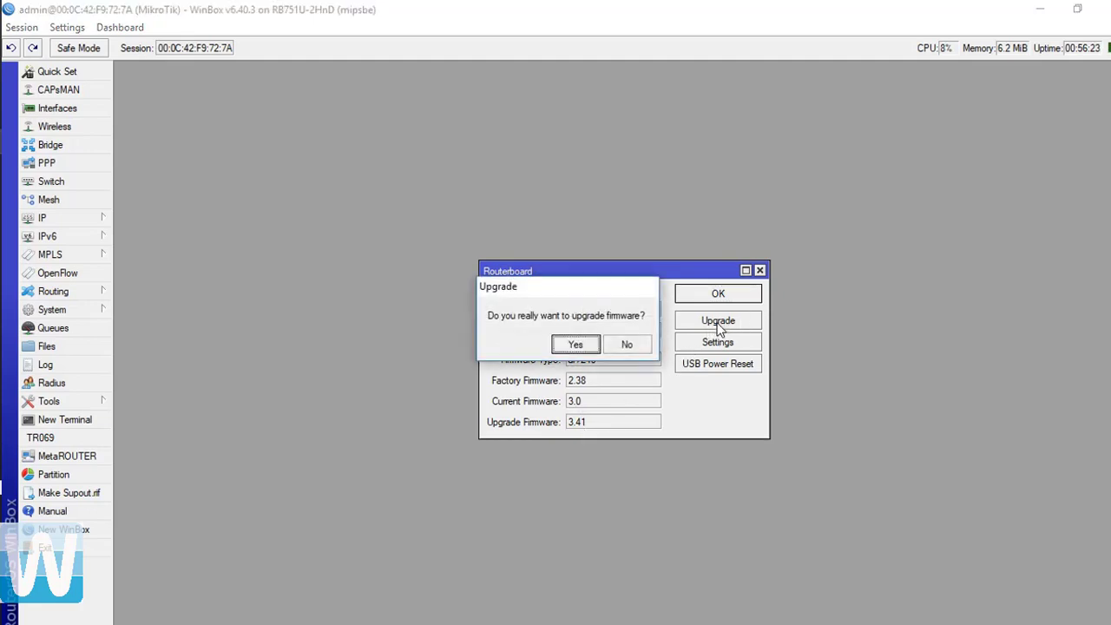
{"action": "left_click", "coordinate": [576, 344]}
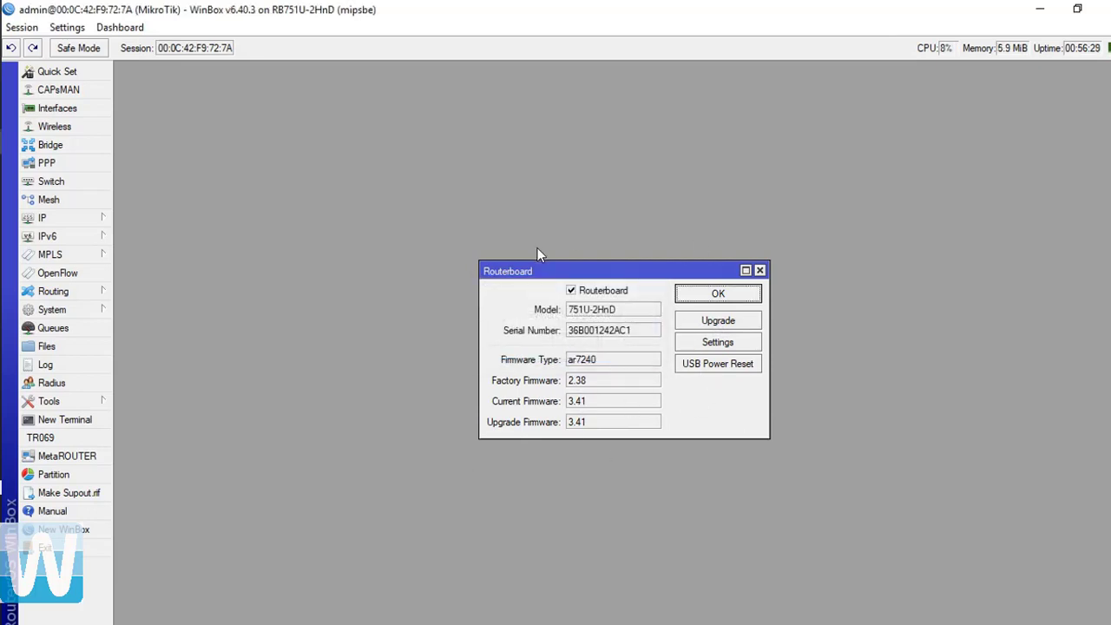
{"action": "left_click", "coordinate": [713, 294]}
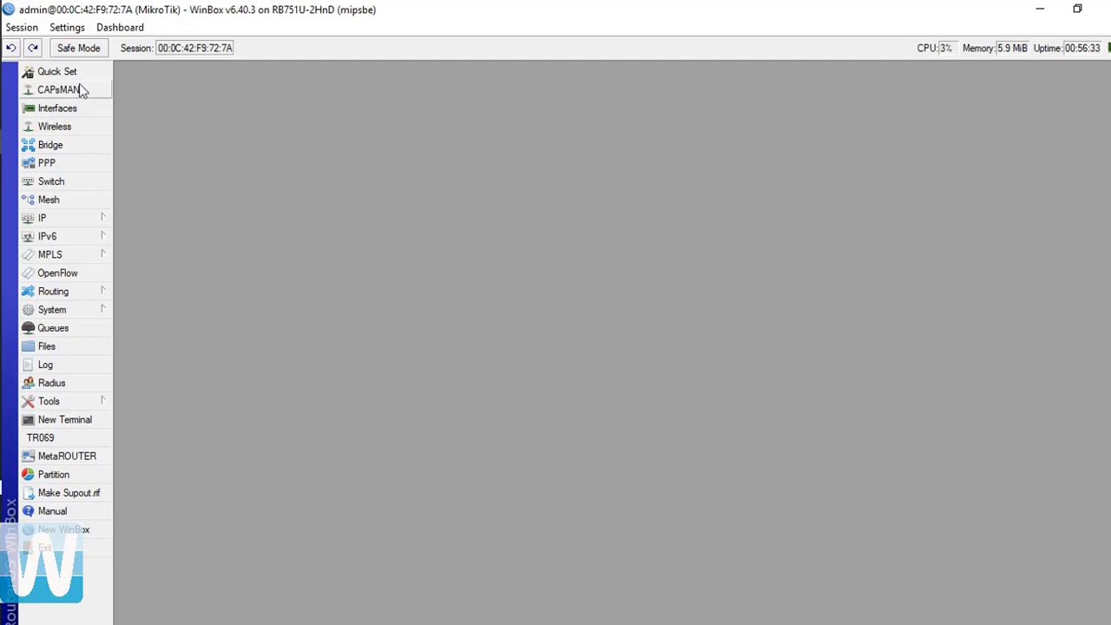
Reboot the router and reconnect to it as admin.
{"action": "left_click", "coordinate": [109, 309]}
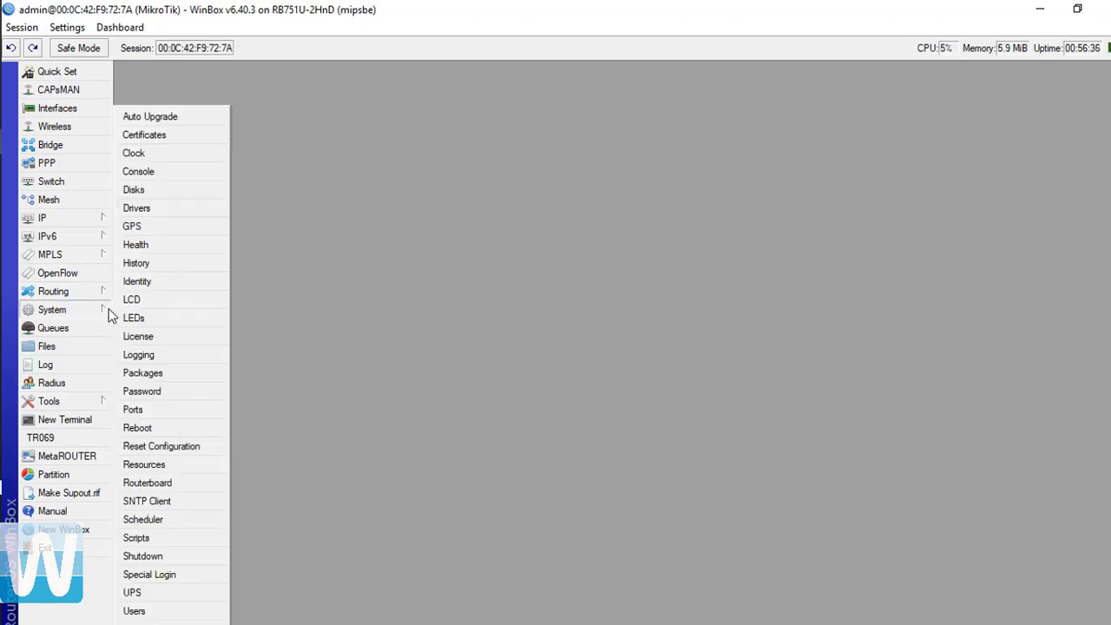
{"action": "left_click", "coordinate": [137, 429]}
{"action": "left_click", "coordinate": [564, 345]}
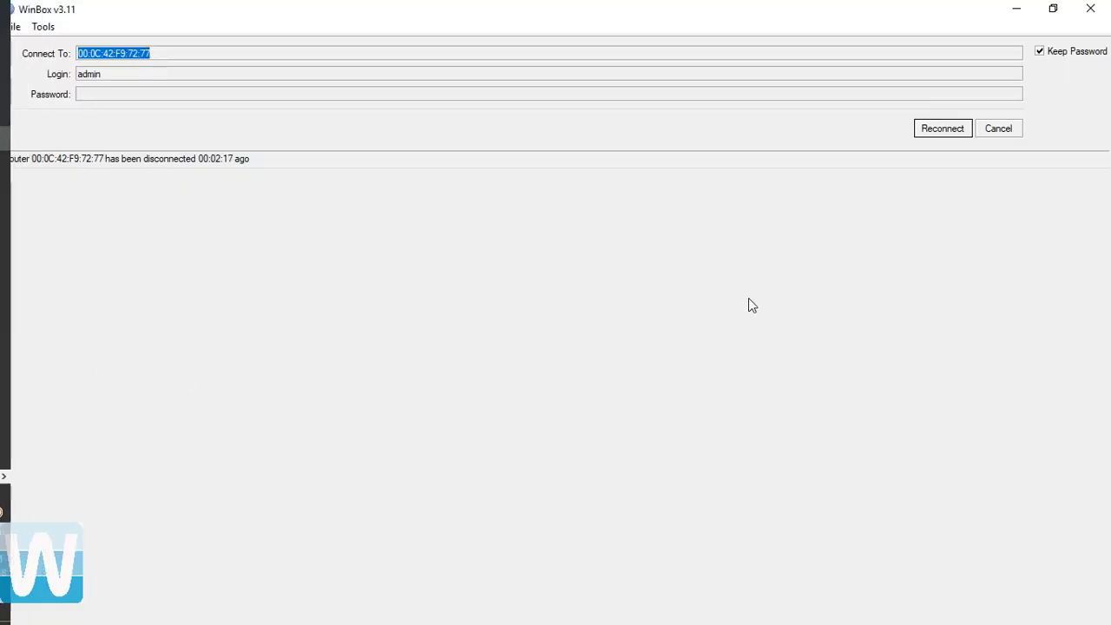
{"action": "left_click", "coordinate": [955, 130]}
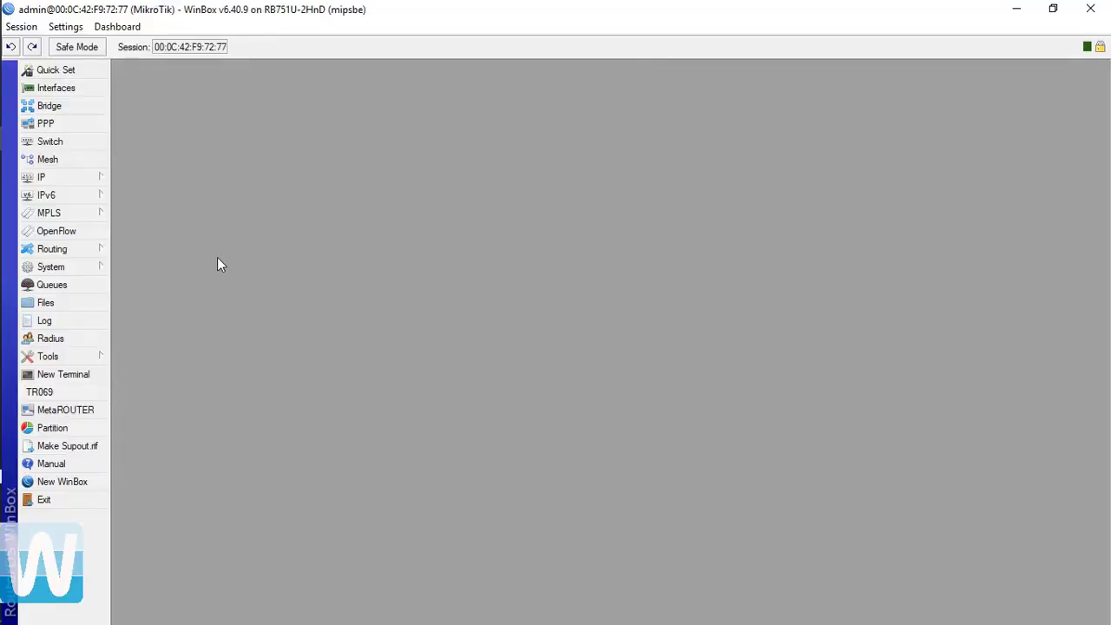
Check the current and upgrade firmware versions in the Routerboard details, and close them.
{"action": "left_click", "coordinate": [91, 271]}
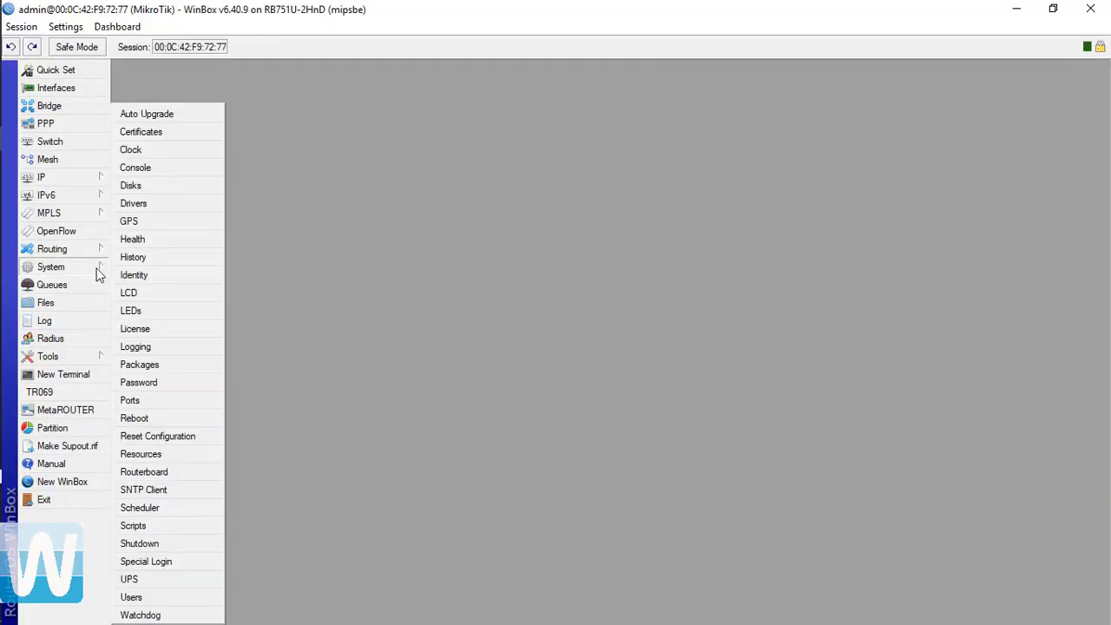
{"action": "left_click", "coordinate": [153, 473]}
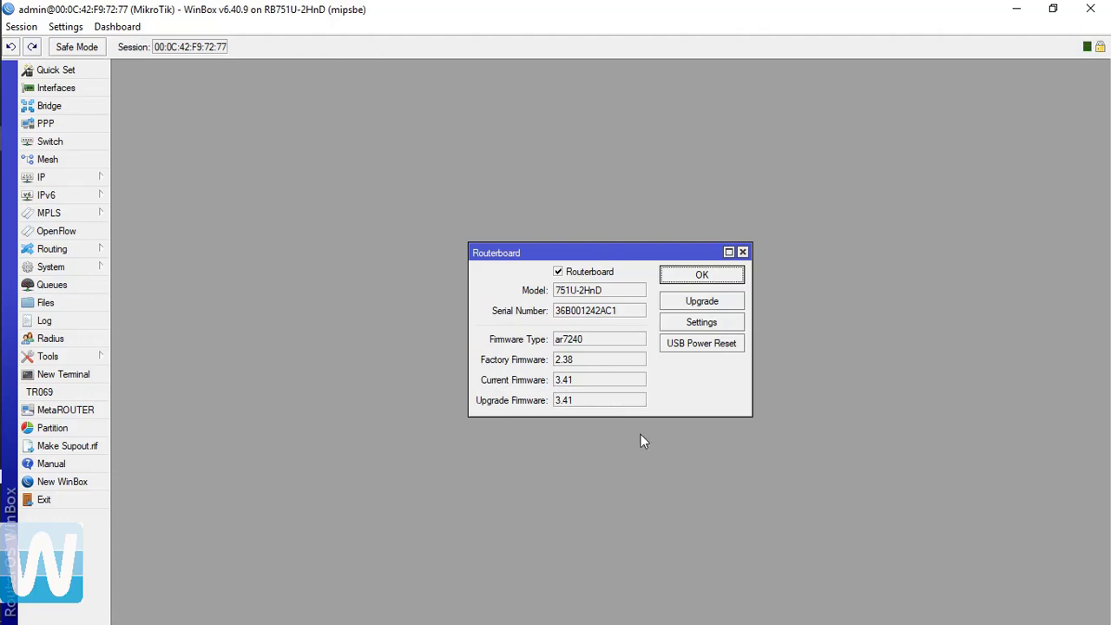
{"action": "left_click", "coordinate": [743, 251]}
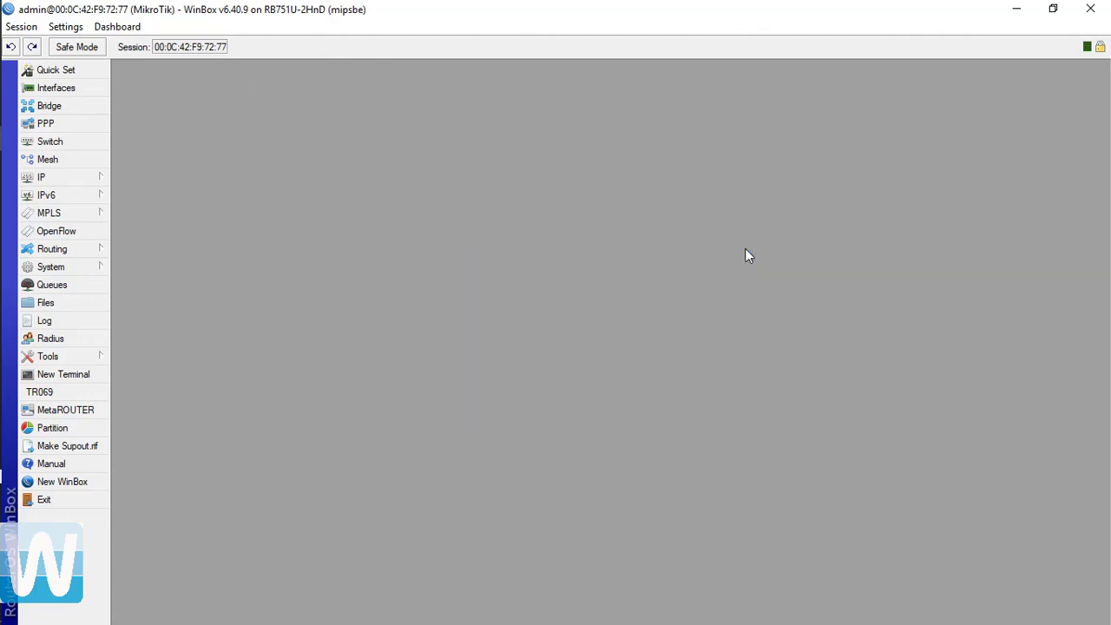
Switch to the Notepad notes, highlight the packages update line under the second step, and minimise the notes.
{"action": "key", "text": "alt+Tab"}
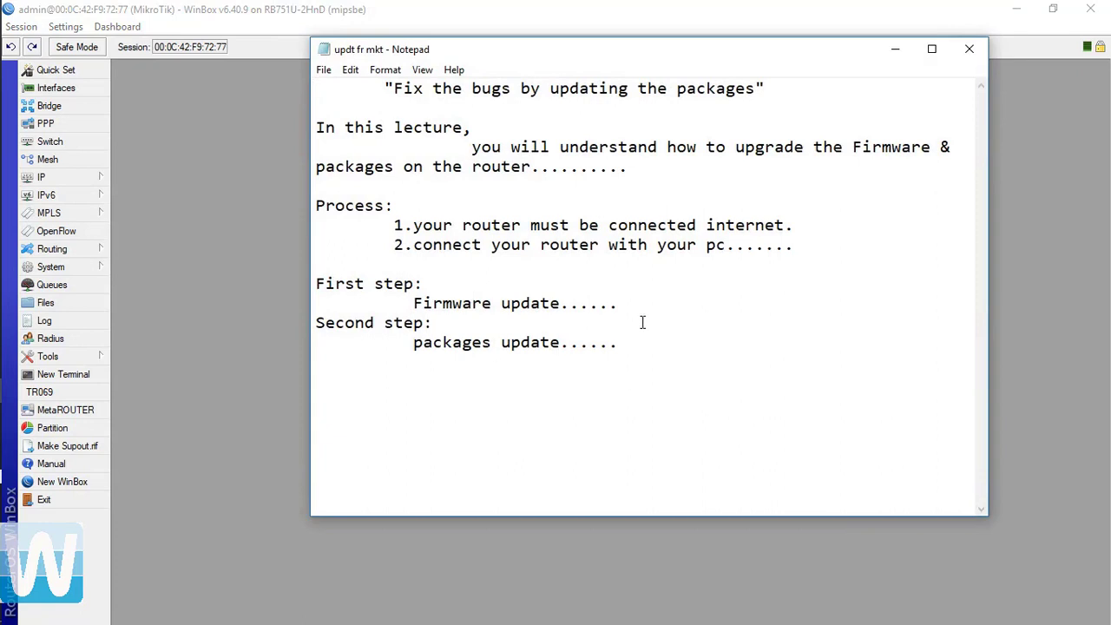
{"action": "left_click_drag", "start_coordinate": [633, 345], "coordinate": [382, 359]}
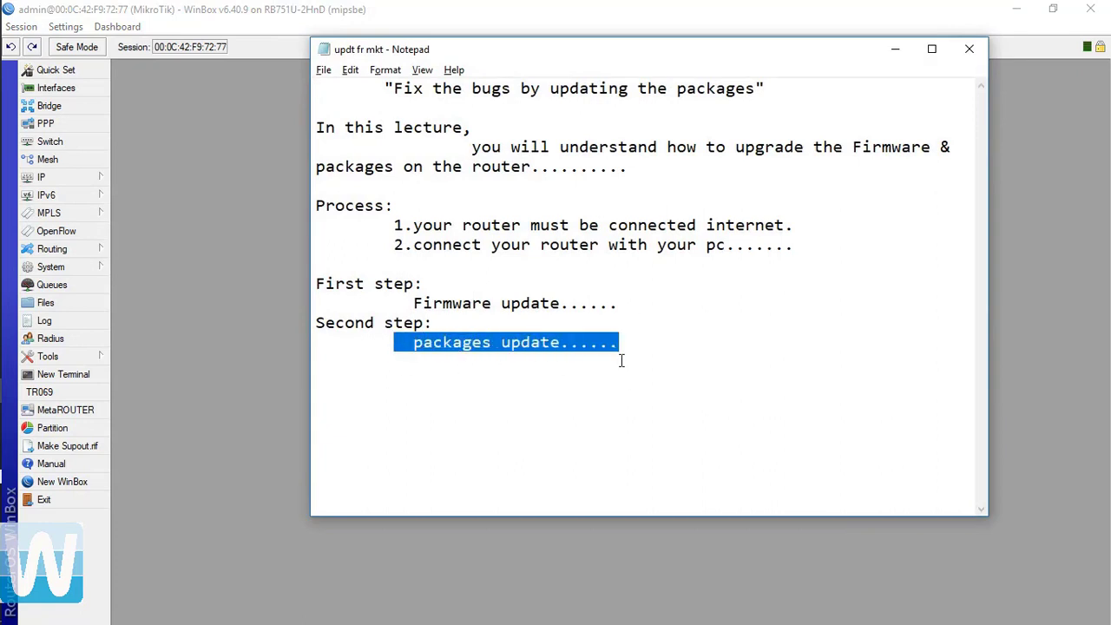
{"action": "left_click", "coordinate": [890, 48]}
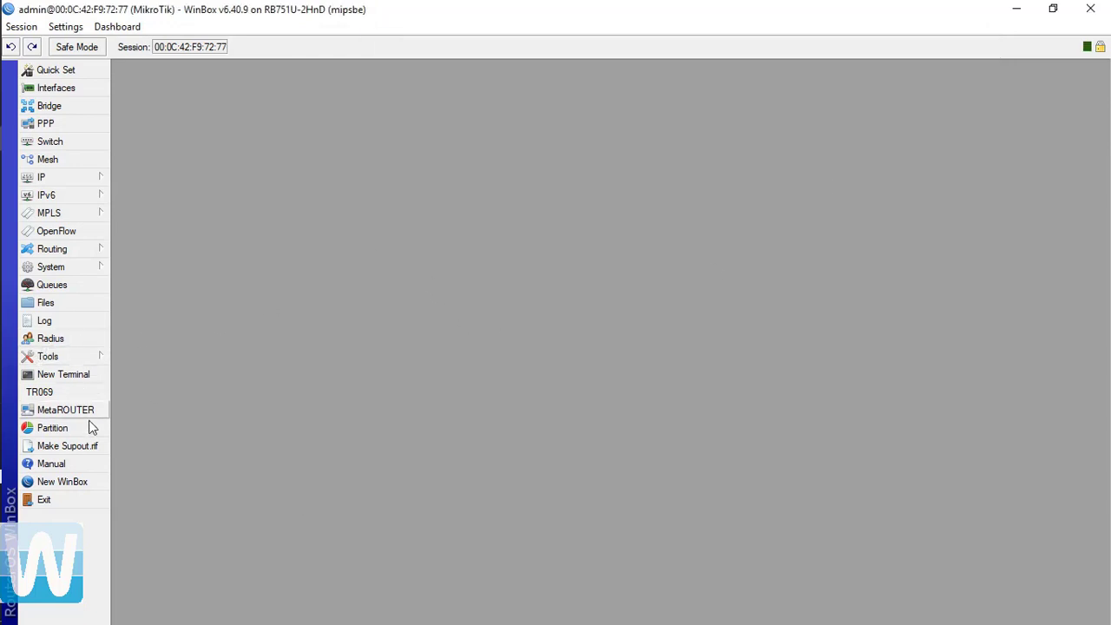
Open the router's package list and examine the installed packages, their versions and the options for the ipv6 package.
{"action": "left_click", "coordinate": [92, 270]}
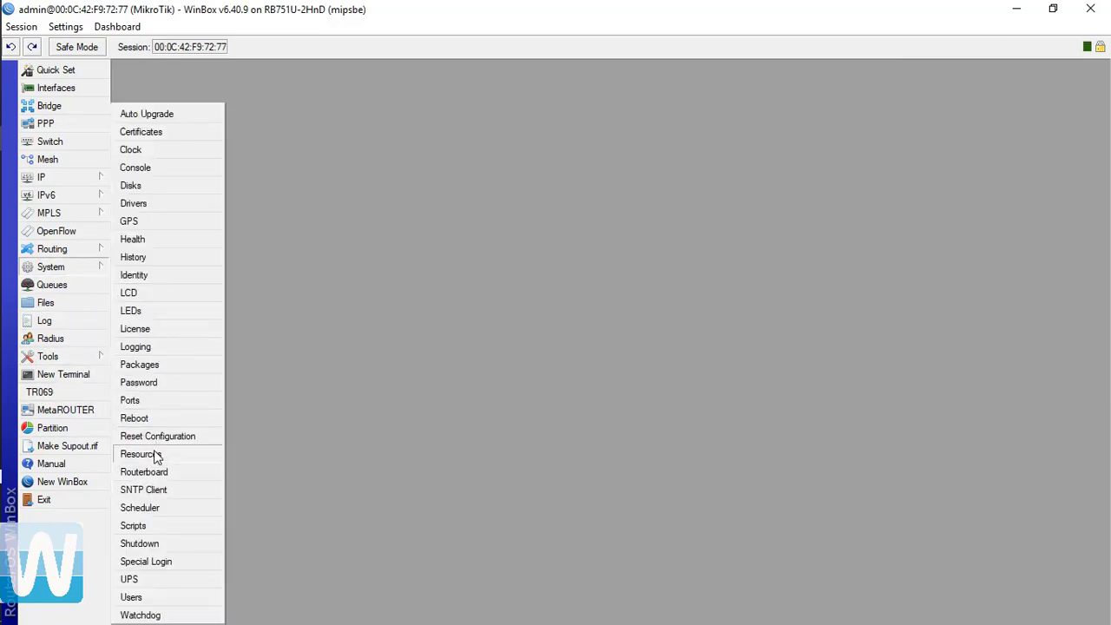
{"action": "left_click", "coordinate": [96, 251]}
{"action": "left_click", "coordinate": [100, 271]}
{"action": "left_click", "coordinate": [139, 364]}
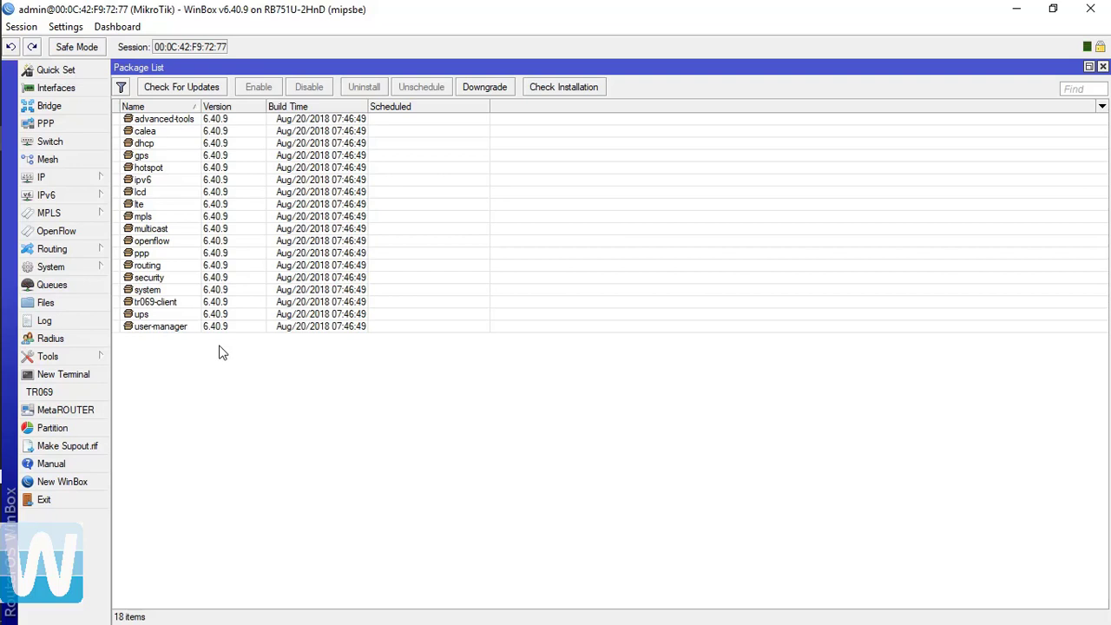
{"action": "left_click", "coordinate": [152, 183]}
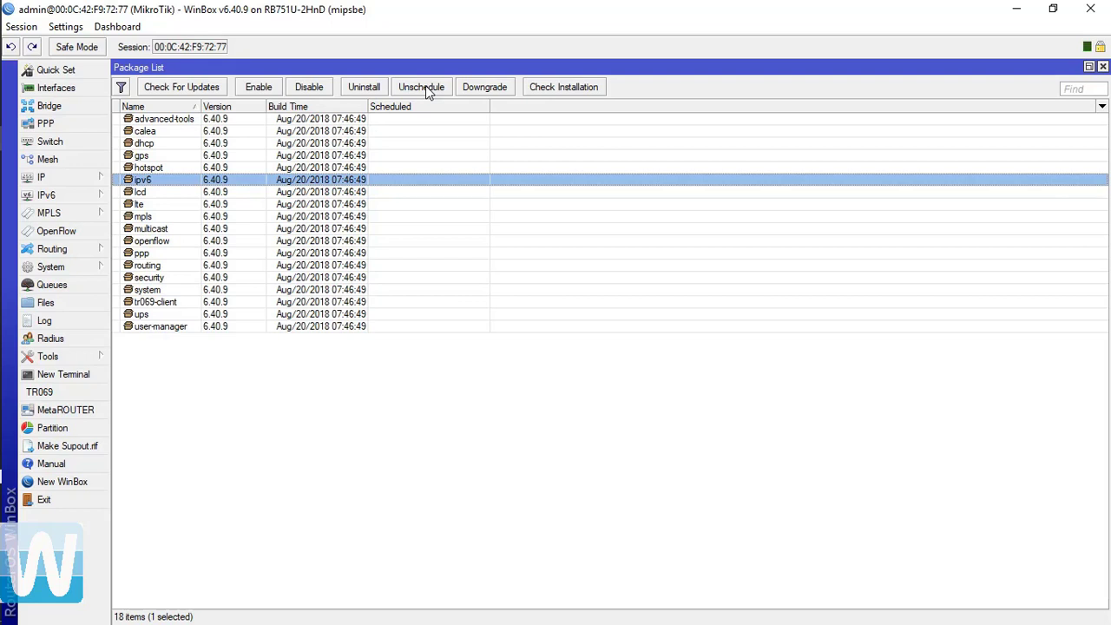
{"action": "left_click", "coordinate": [231, 417]}
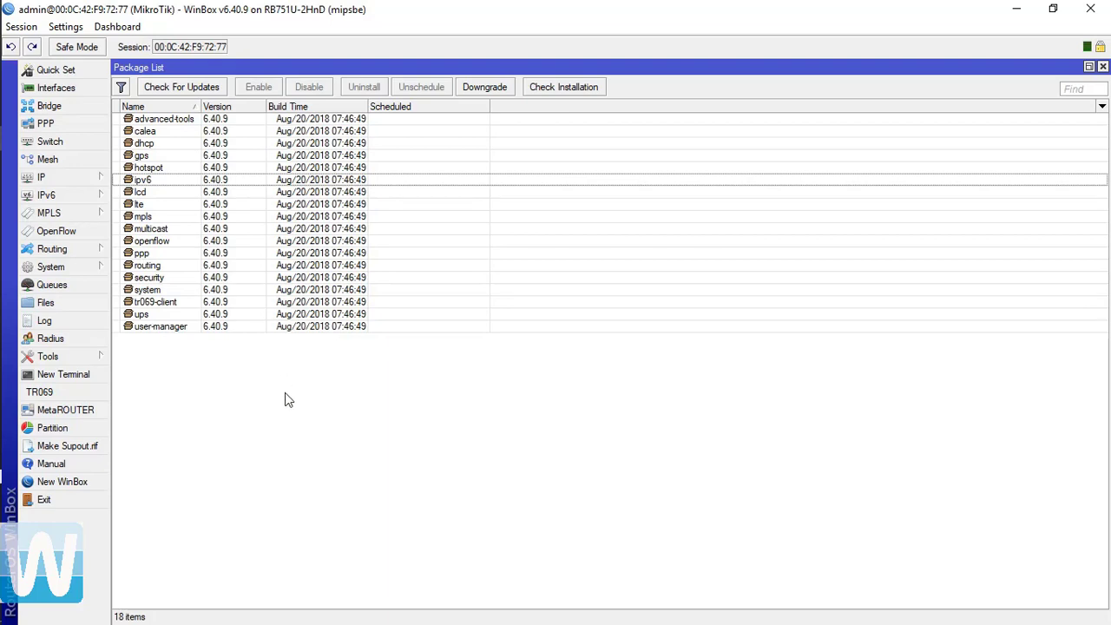
{"action": "key", "text": "alt+Tab"}
{"action": "key", "text": "alt+Tab"}
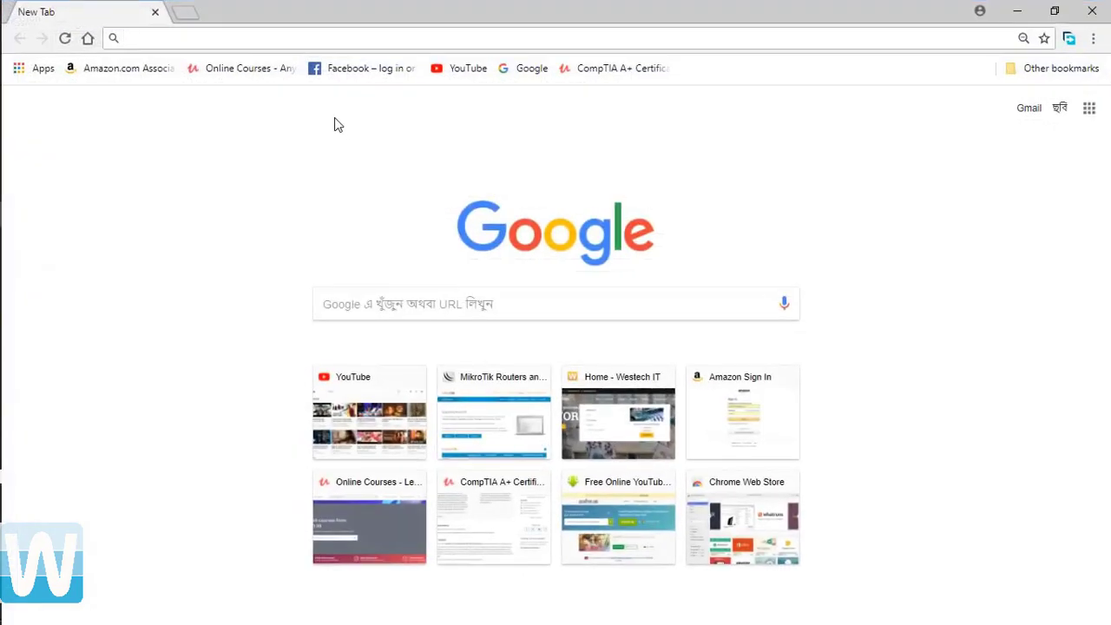
{"action": "left_click", "coordinate": [419, 303]}
{"action": "type", "text": "www."}
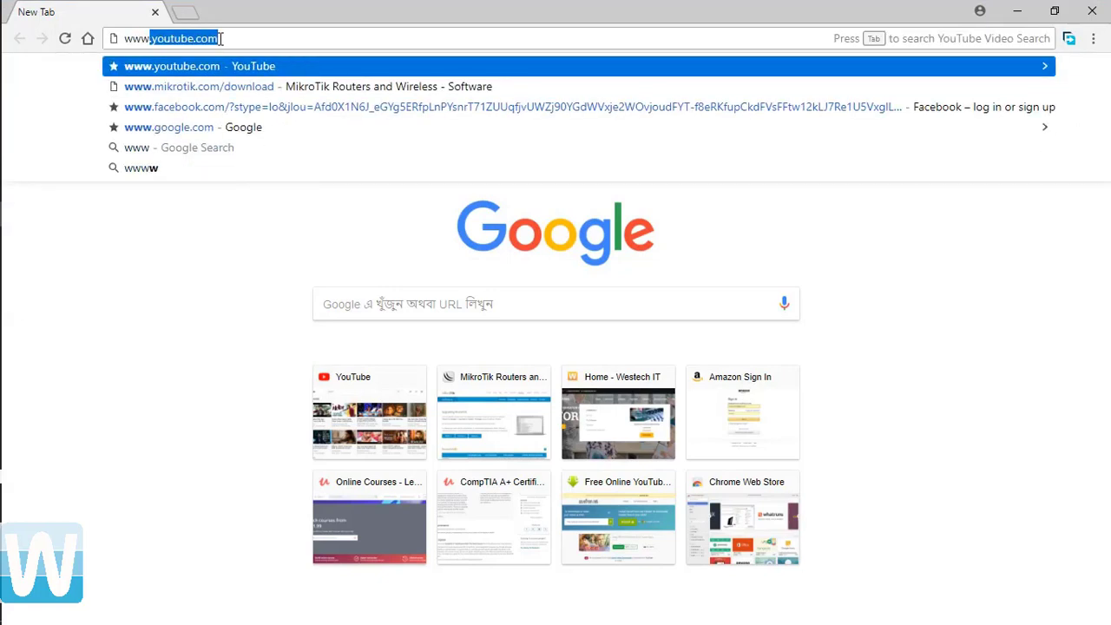
{"action": "type", "text": ".mi"}
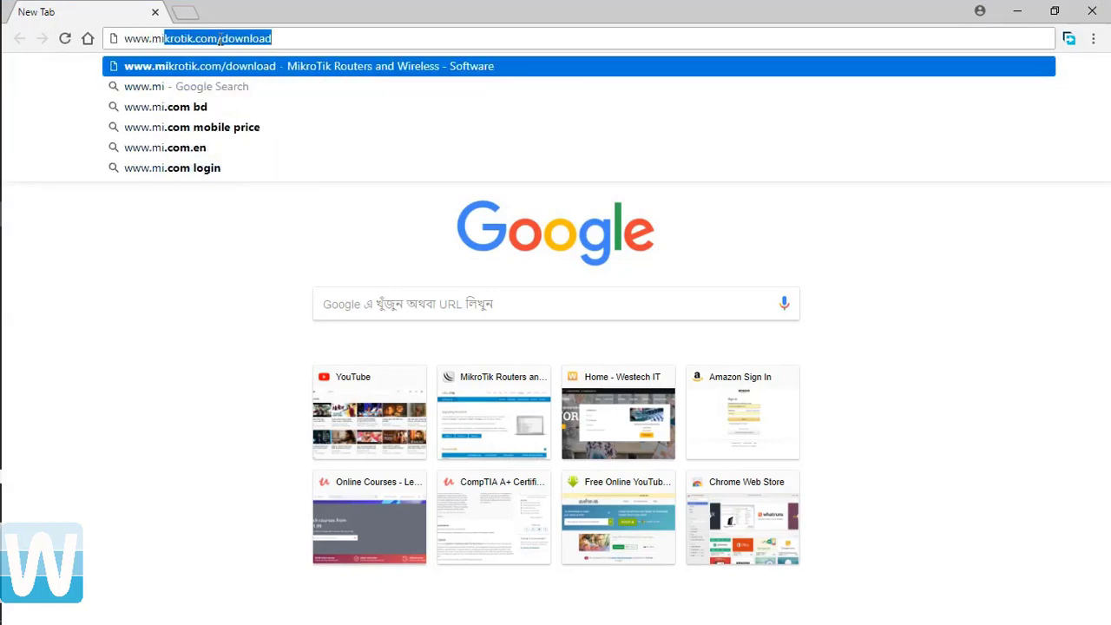
{"action": "key", "text": "Return"}
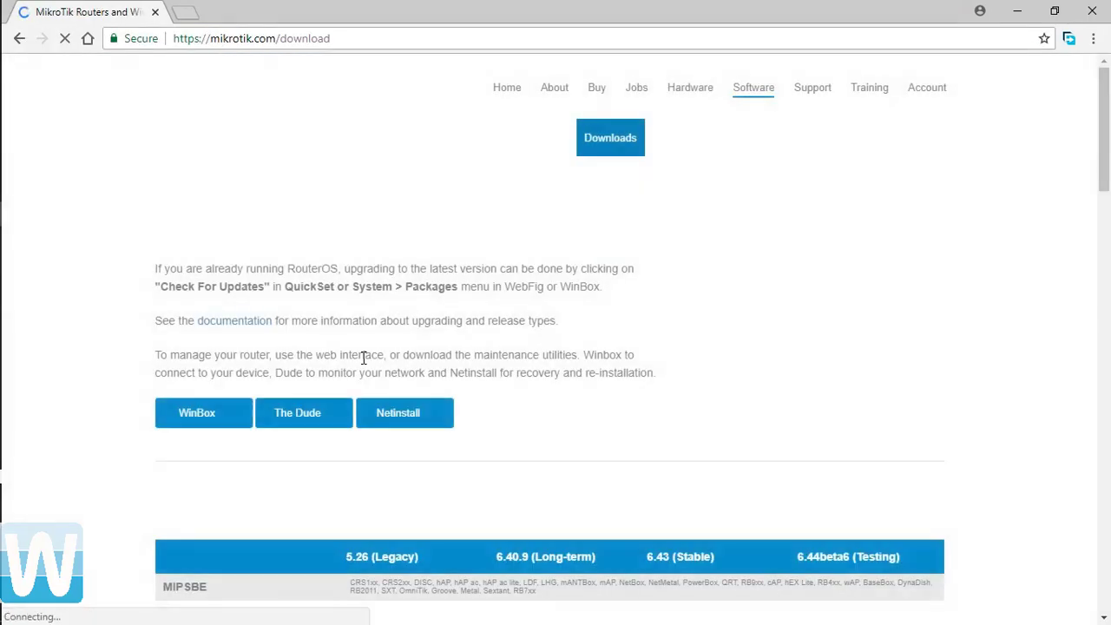
{"action": "scroll", "coordinate": [500, 345], "scroll_direction": "down", "scroll_amount": 4}
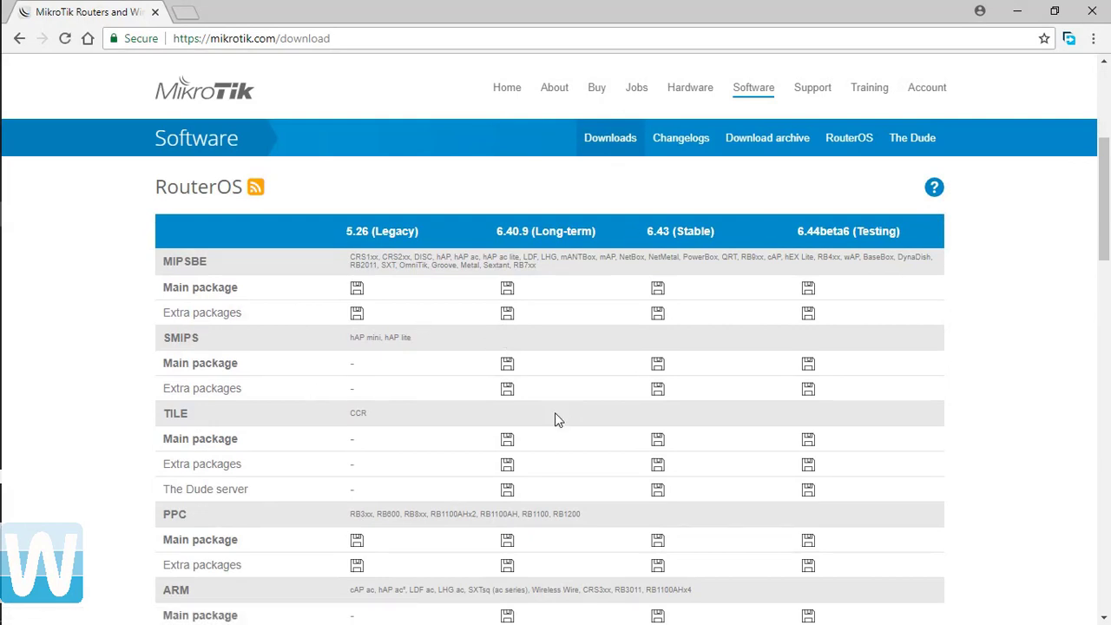
Compare the router model and package version in WinBox with the supported device lists on the RouterOS download page.
{"action": "key", "text": "alt+Tab"}
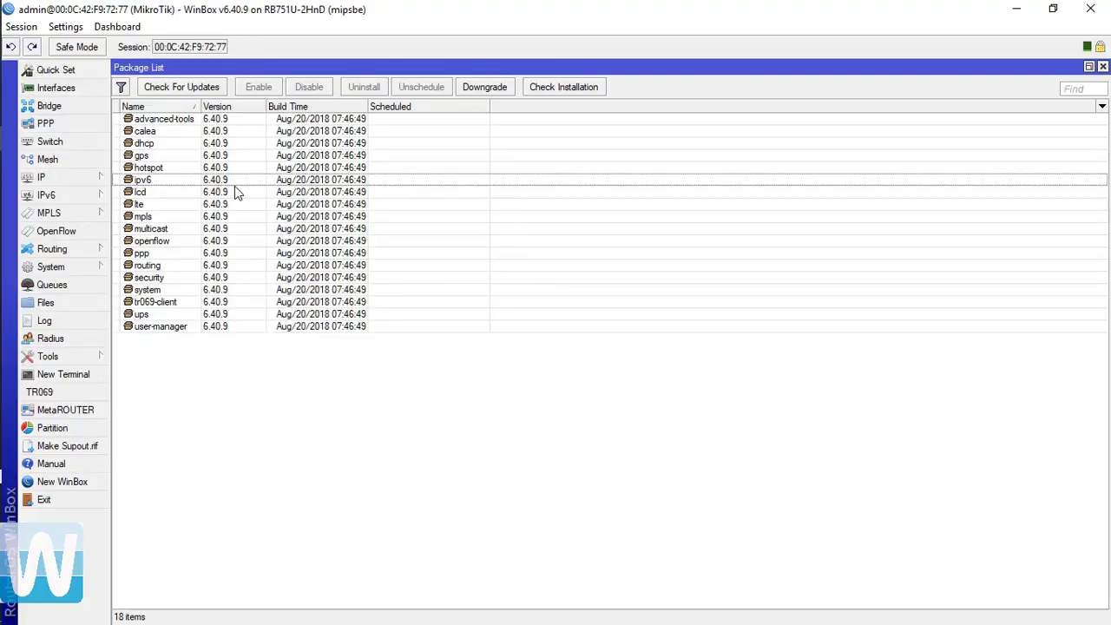
{"action": "key", "text": "alt+Tab"}
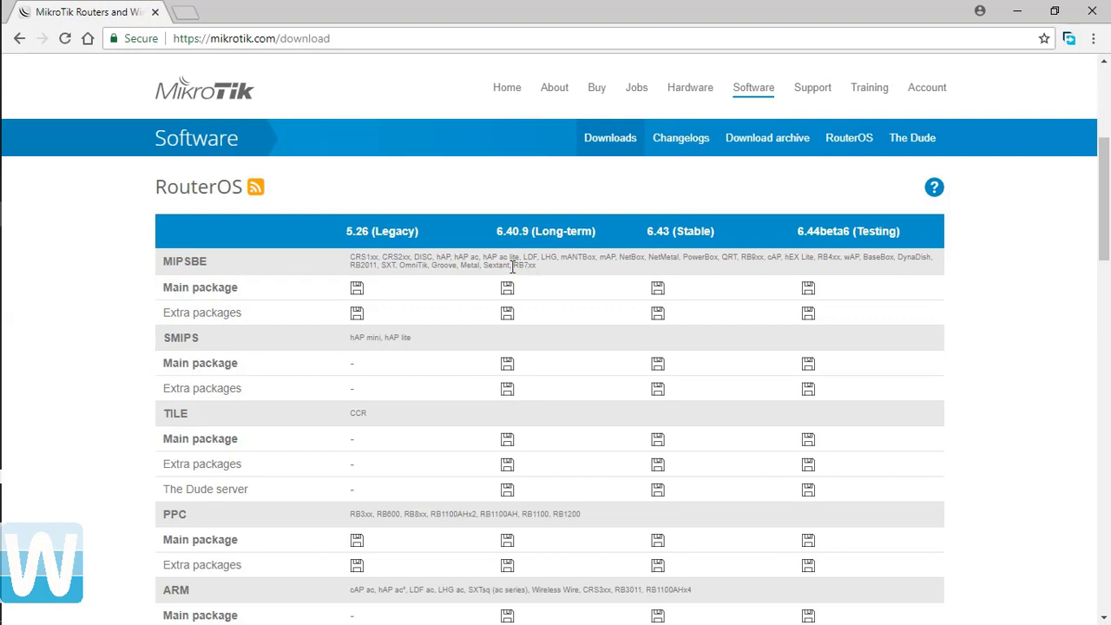
{"action": "left_click_drag", "start_coordinate": [512, 267], "coordinate": [528, 269]}
{"action": "left_click_drag", "start_coordinate": [345, 256], "coordinate": [545, 271]}
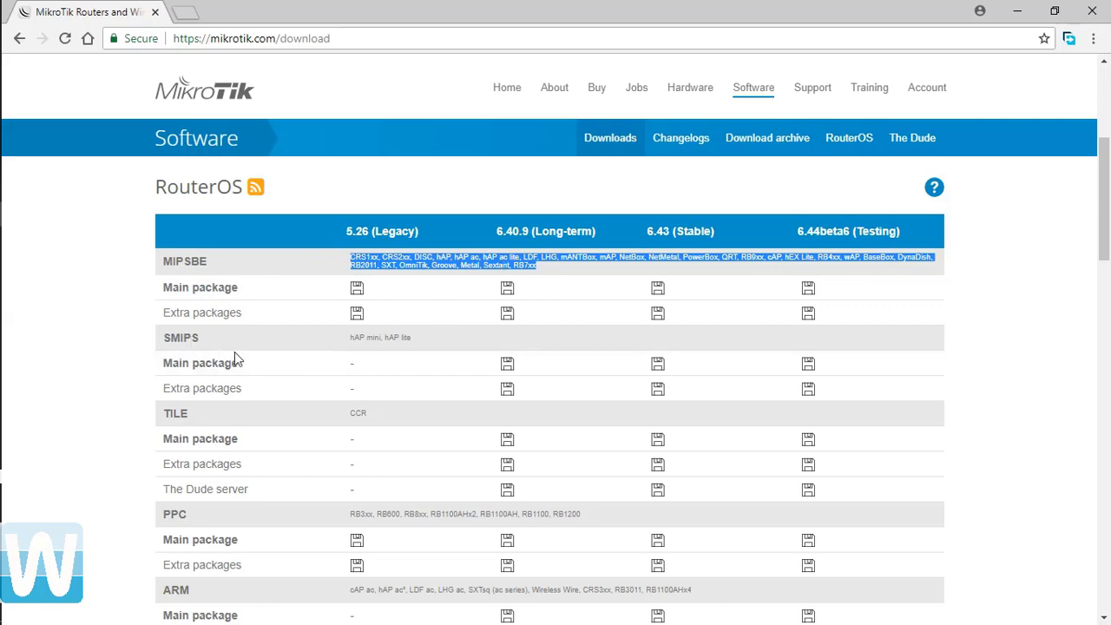
{"action": "scroll", "coordinate": [432, 531], "scroll_direction": "down", "scroll_amount": 2}
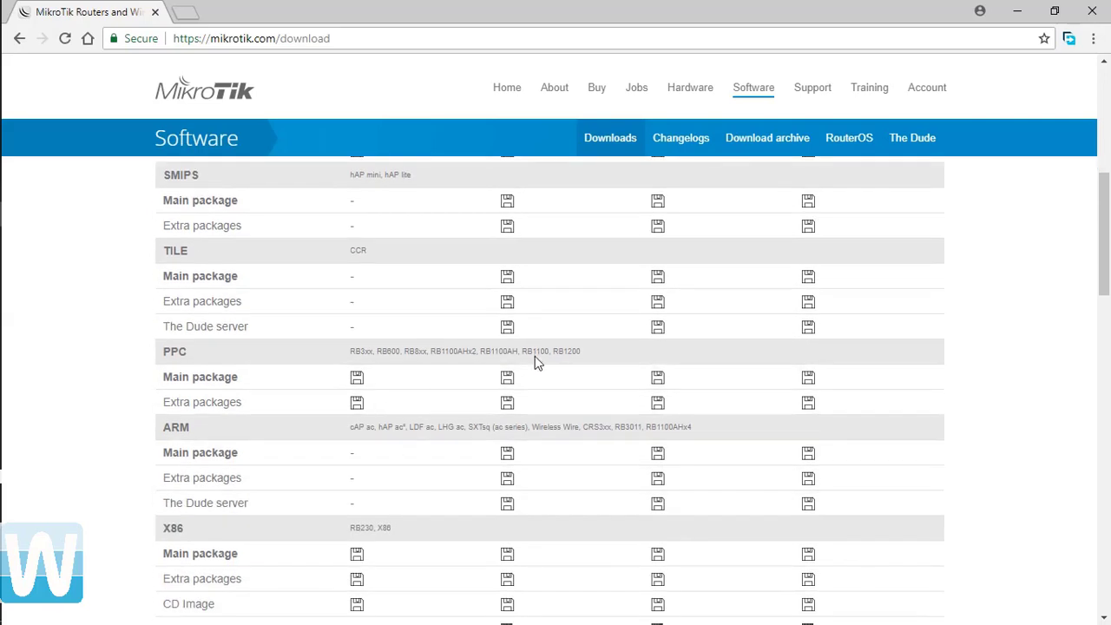
Download the MIPSBE extra packages archive for RouterOS 6.40.9 (Long-term) in Chrome, and dismiss the Free Download Manager prompt and window.
{"action": "scroll", "coordinate": [529, 419], "scroll_direction": "up", "scroll_amount": 7}
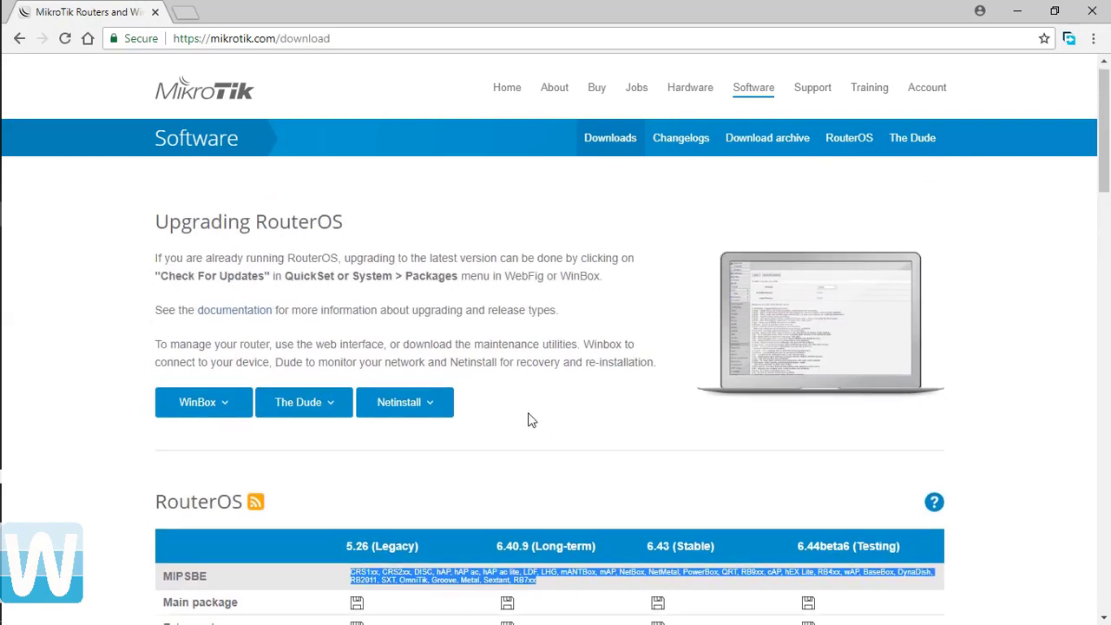
{"action": "scroll", "coordinate": [529, 419], "scroll_direction": "down", "scroll_amount": 3}
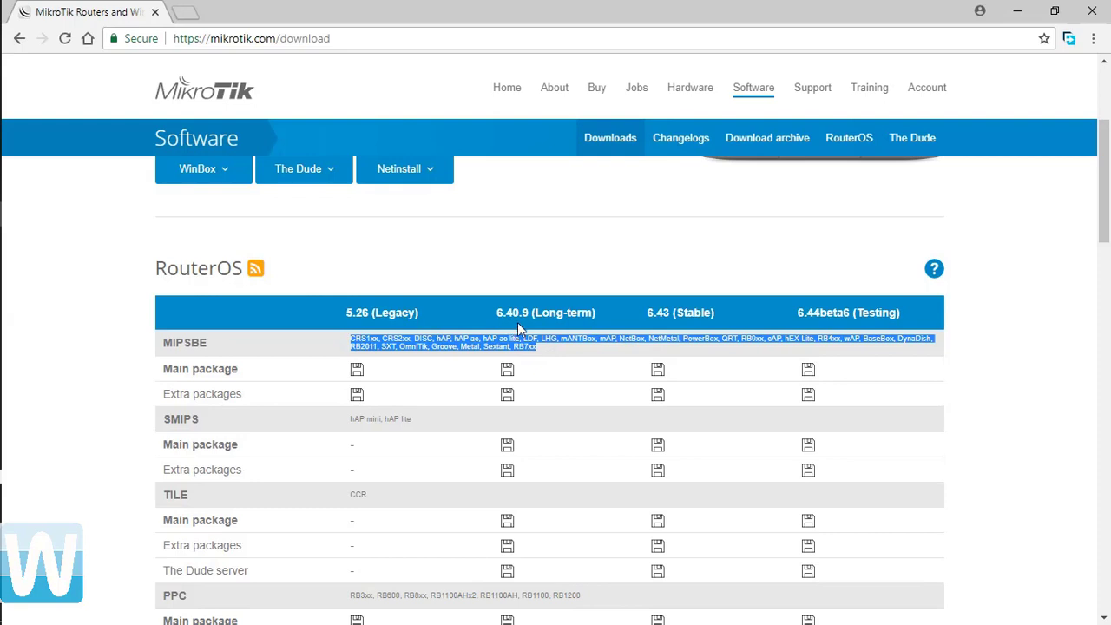
{"action": "scroll", "coordinate": [524, 329], "scroll_direction": "down", "scroll_amount": 1}
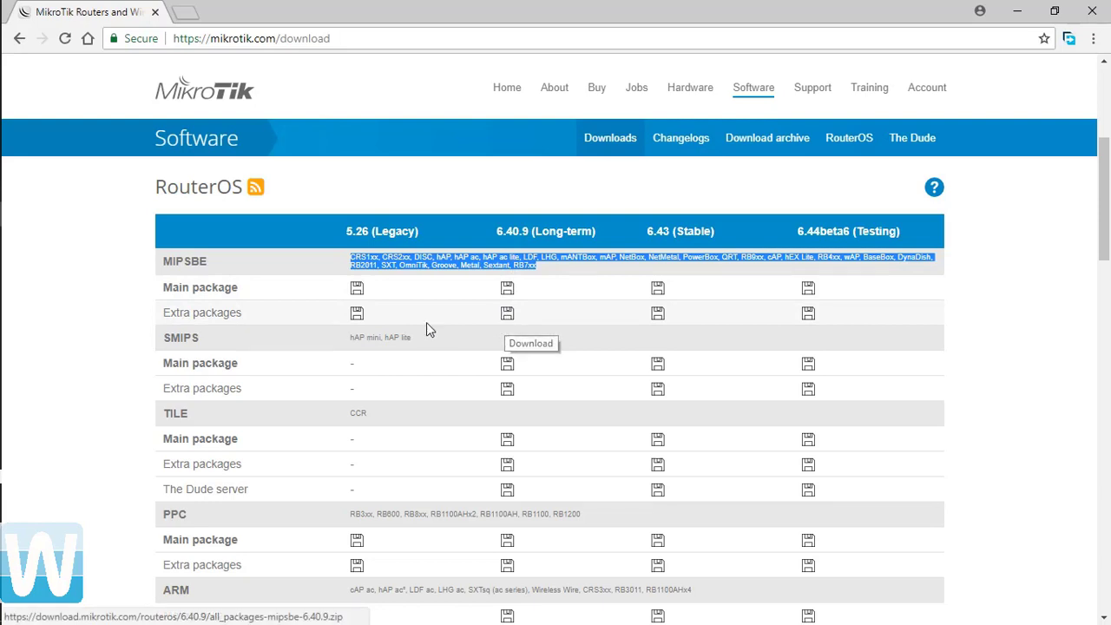
{"action": "left_click", "coordinate": [507, 314]}
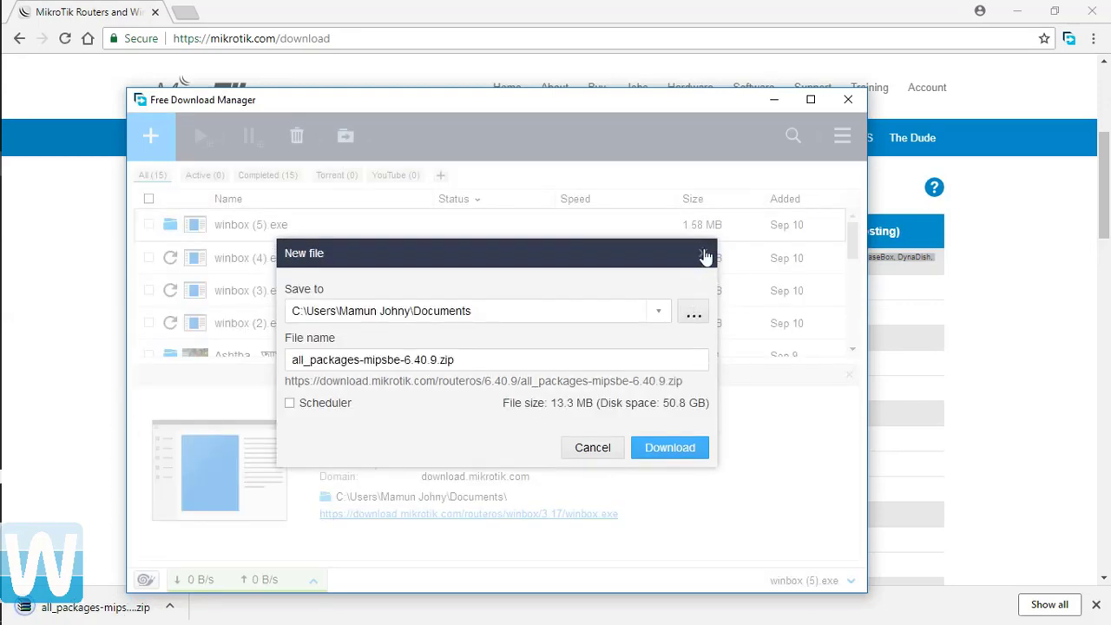
{"action": "left_click", "coordinate": [705, 252]}
{"action": "left_click", "coordinate": [848, 99]}
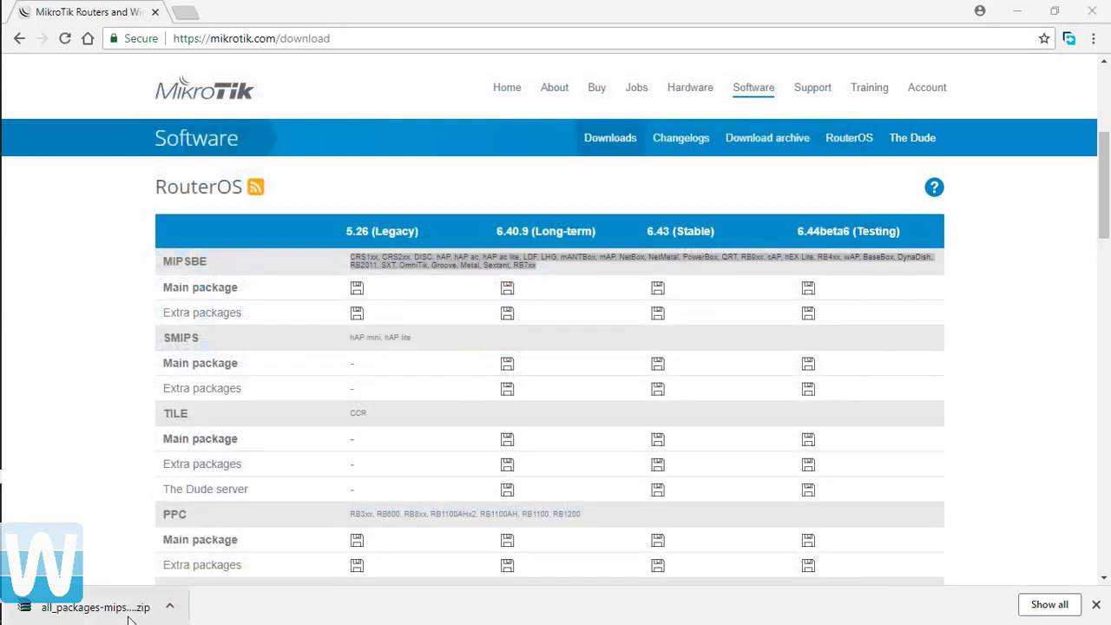
Show the downloaded all_packages-mipsbe-6.40.9 archive in its folder, move it into the Programs subfolder and open that subfolder.
{"action": "left_click", "coordinate": [171, 608]}
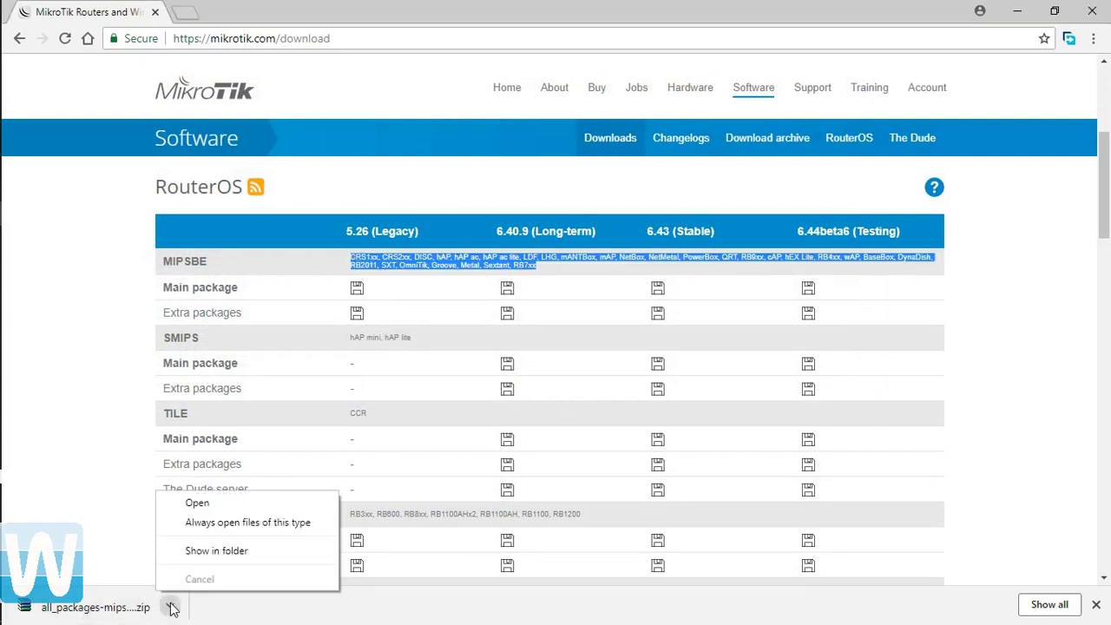
{"action": "left_click", "coordinate": [234, 549]}
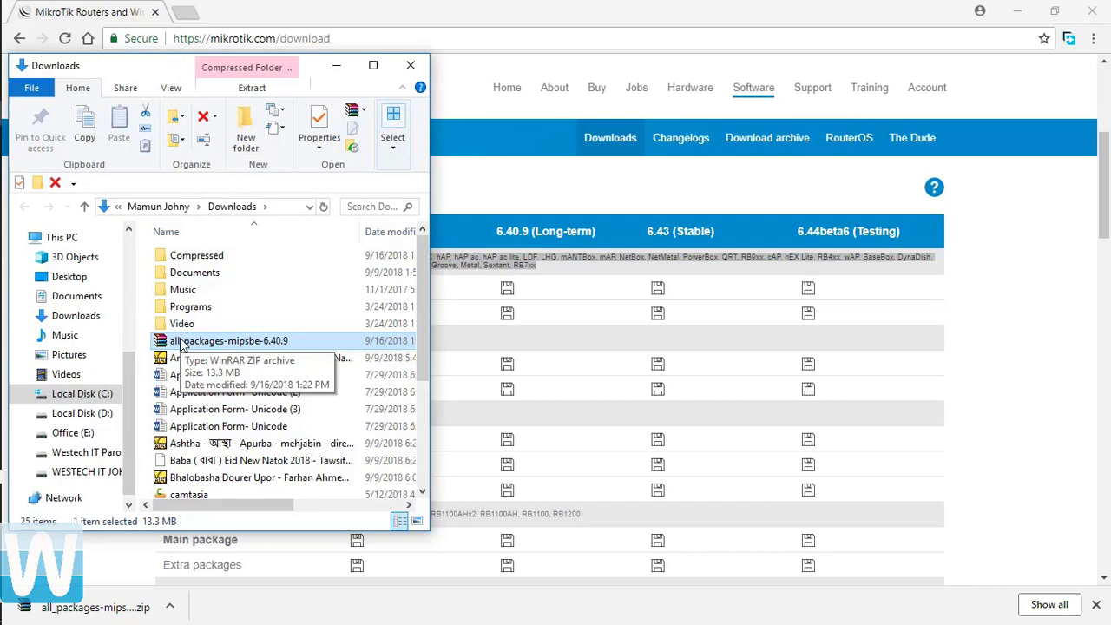
{"action": "left_click_drag", "start_coordinate": [182, 345], "coordinate": [192, 345]}
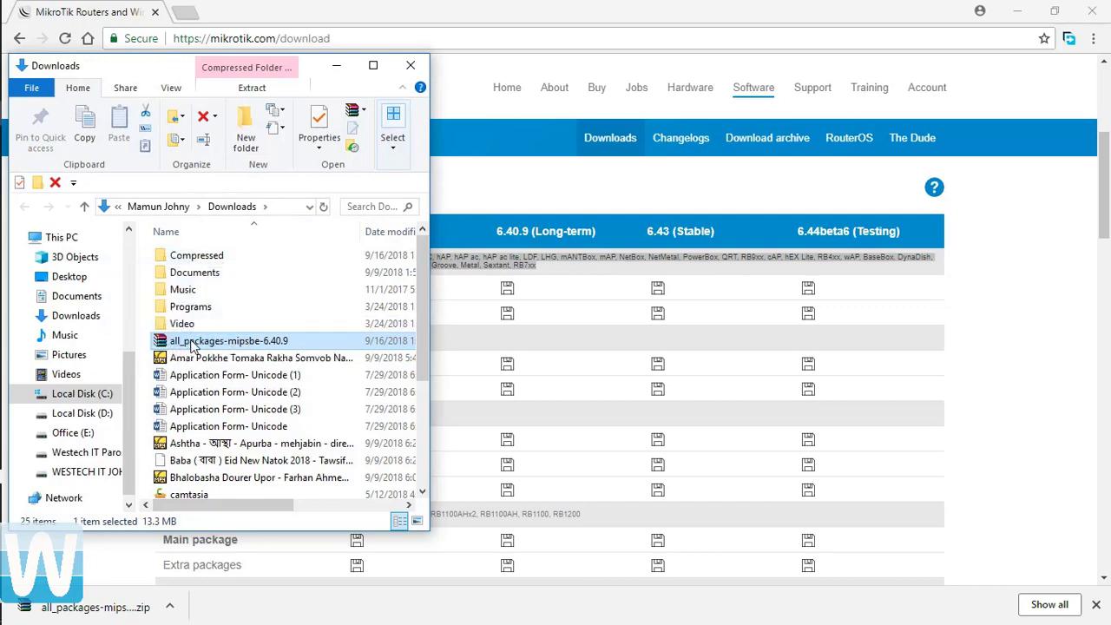
{"action": "left_click", "coordinate": [373, 66]}
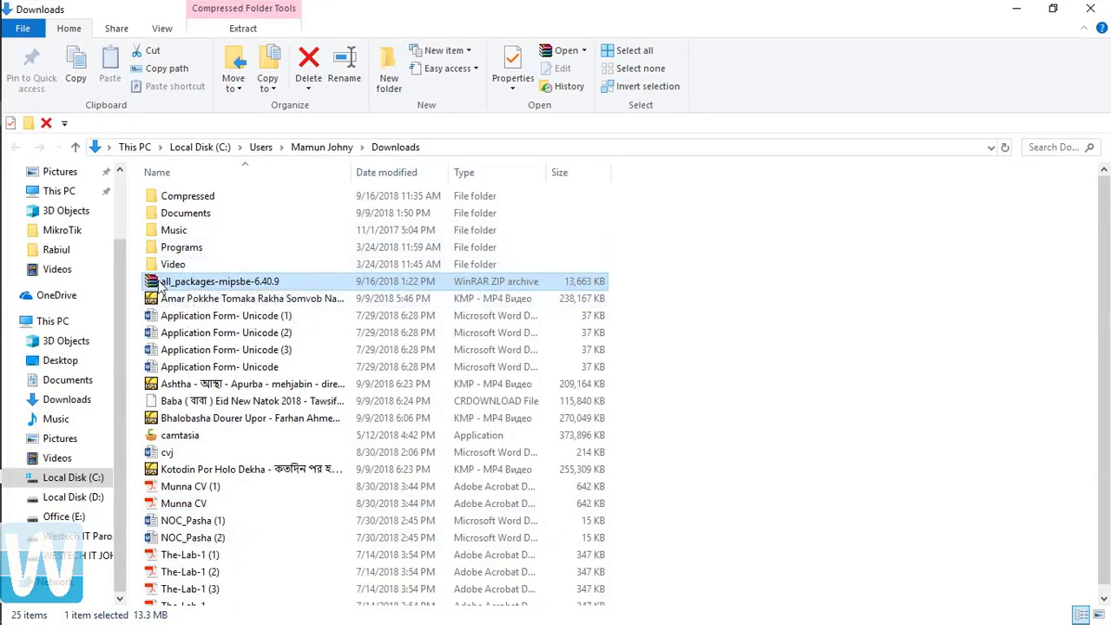
{"action": "left_click_drag", "start_coordinate": [163, 281], "coordinate": [222, 247]}
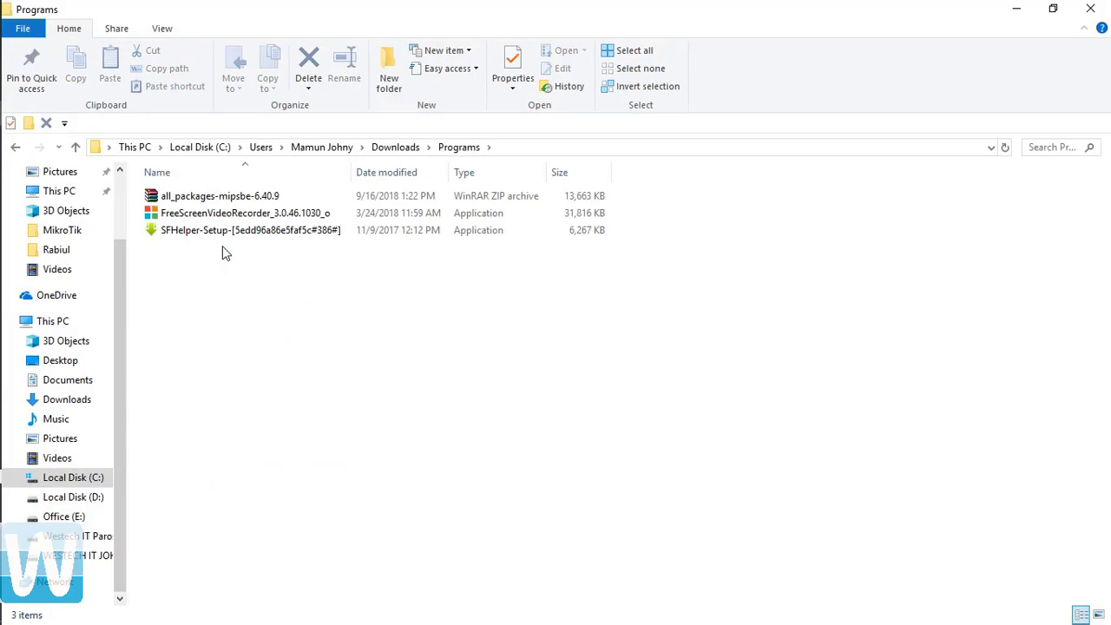
Extract the all_packages-mipsbe-6.40.9 archive into a folder of the same name and open the extracted folder.
{"action": "left_click", "coordinate": [215, 198]}
{"action": "right_click", "coordinate": [215, 200]}
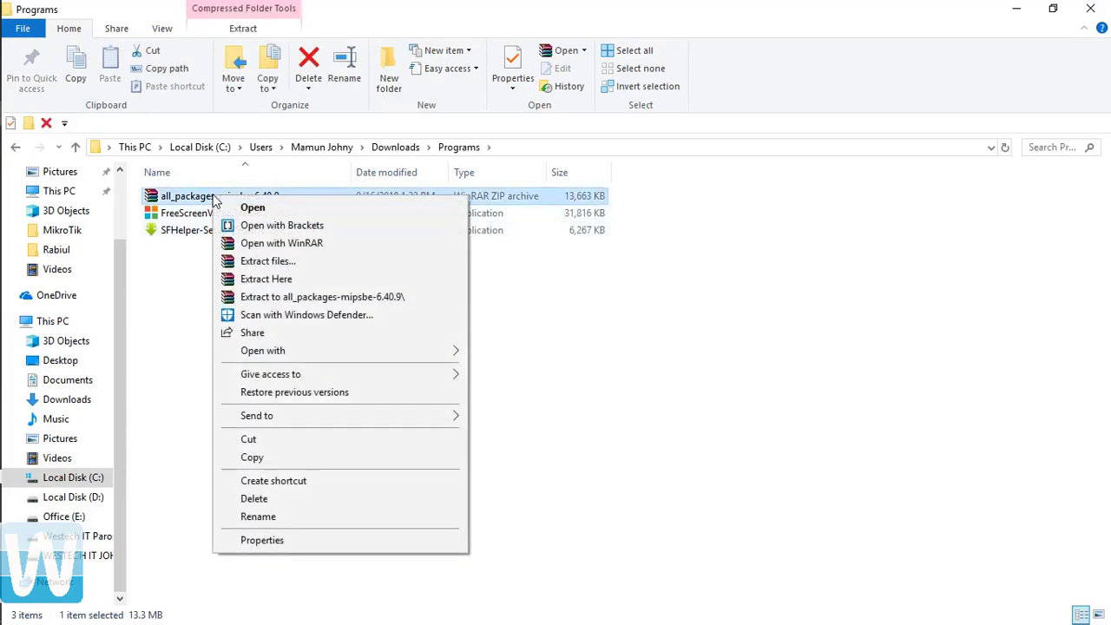
{"action": "left_click", "coordinate": [313, 297]}
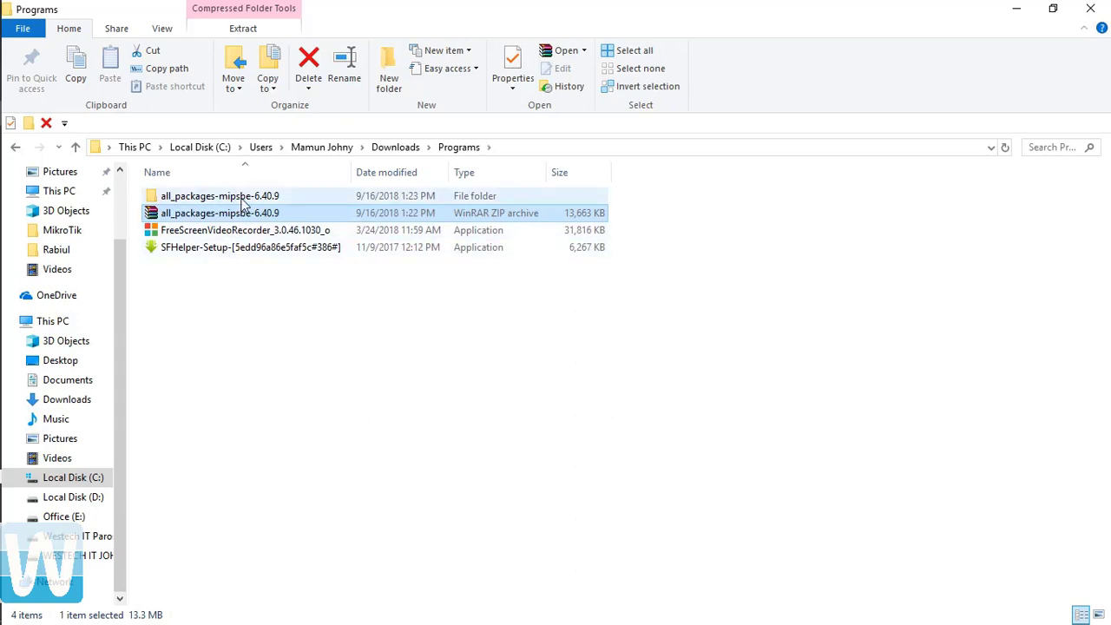
{"action": "double_click", "coordinate": [245, 197]}
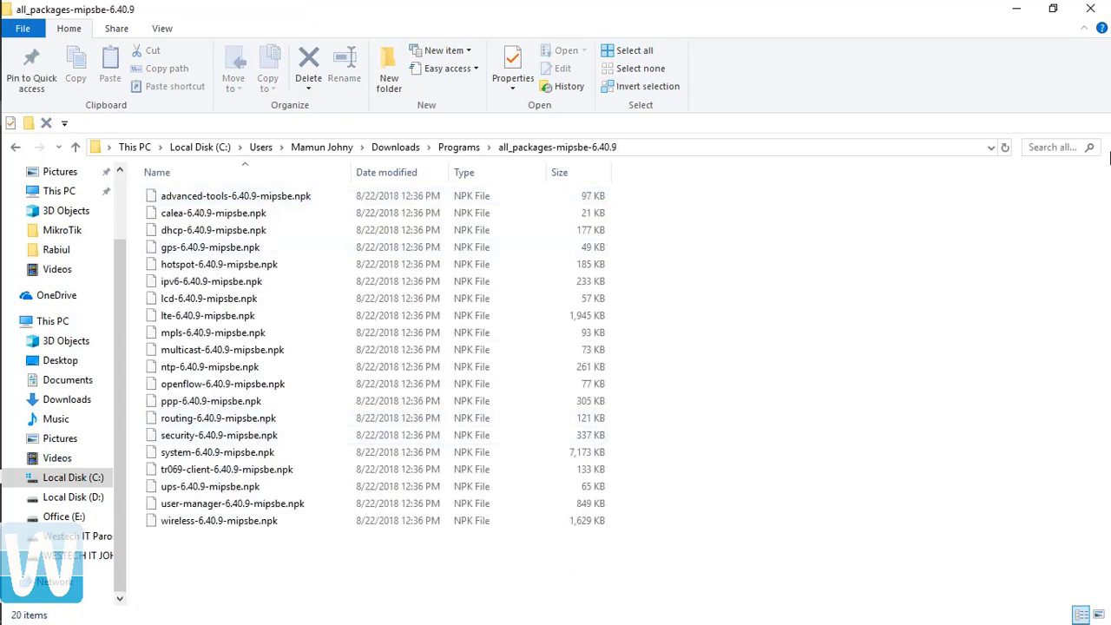
Shrink the extracted folder's window, minimise Chrome to reveal WinBox, and place the folder window beside the installed package names.
{"action": "left_click", "coordinate": [1053, 9]}
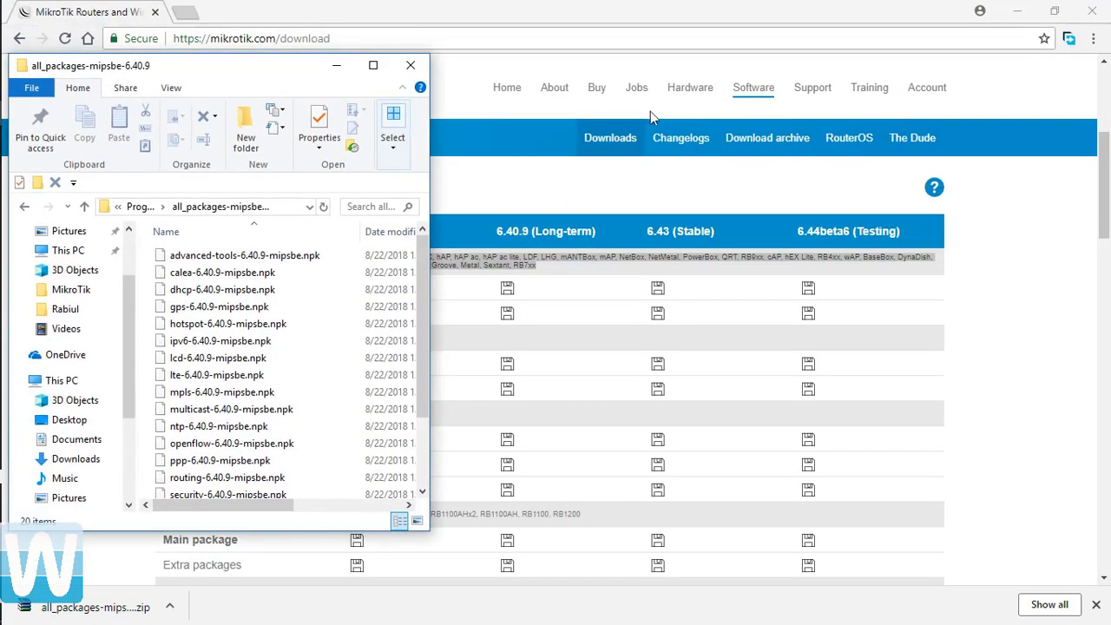
{"action": "left_click", "coordinate": [1017, 12]}
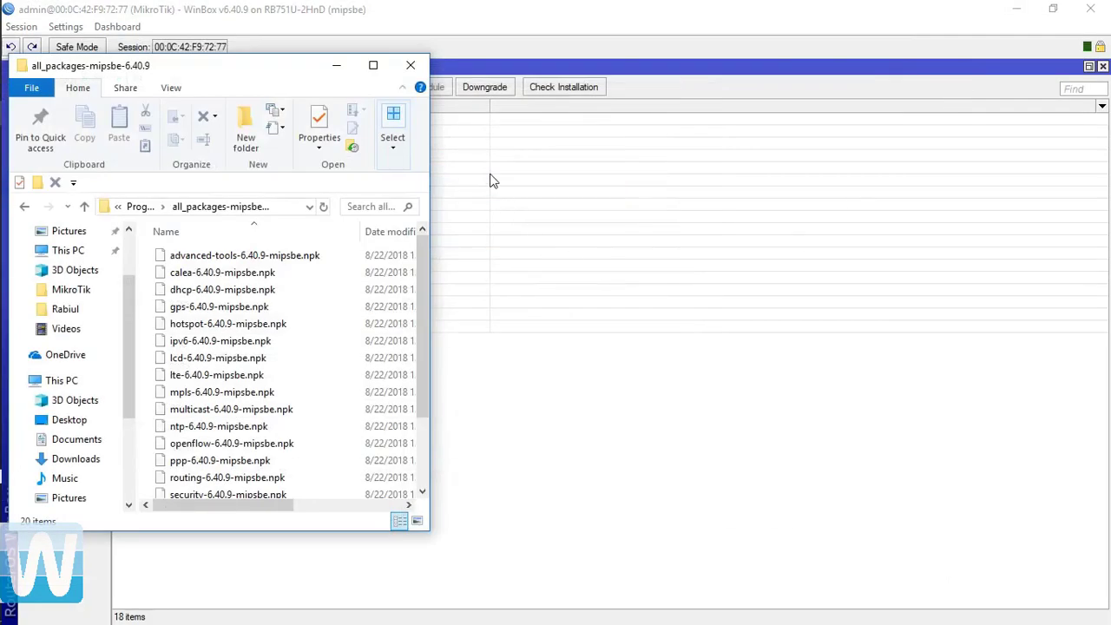
{"action": "left_click_drag", "start_coordinate": [212, 79], "coordinate": [730, 102]}
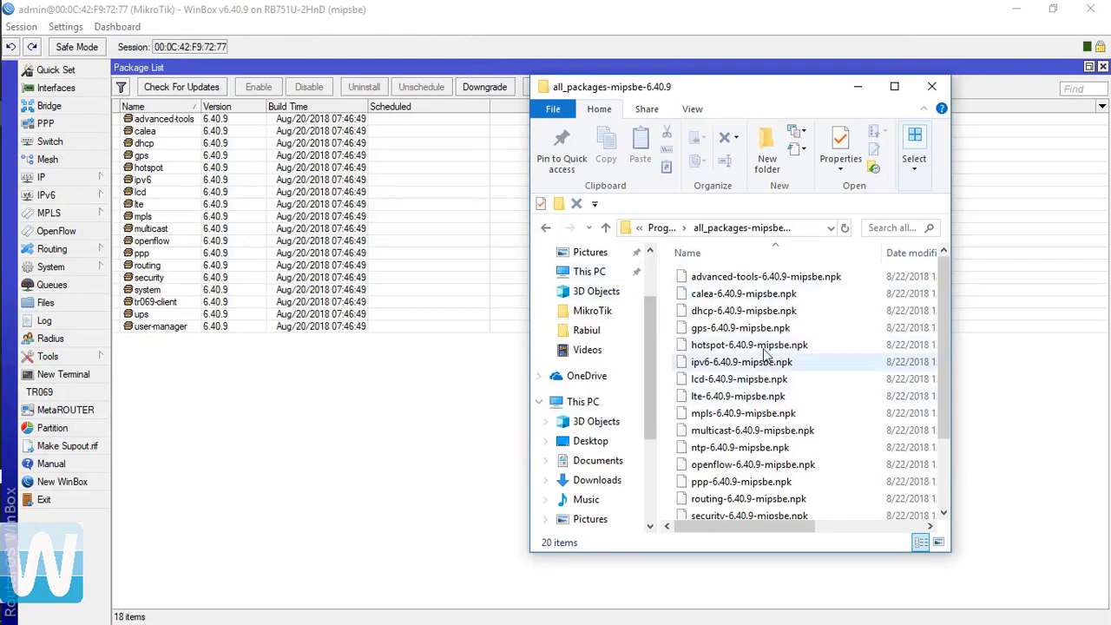
Select ntp-6.40.9-mipsbe.npk and wireless-6.40.9-mipsbe.npk in the extracted folder and upload both to the router.
{"action": "left_click", "coordinate": [717, 449]}
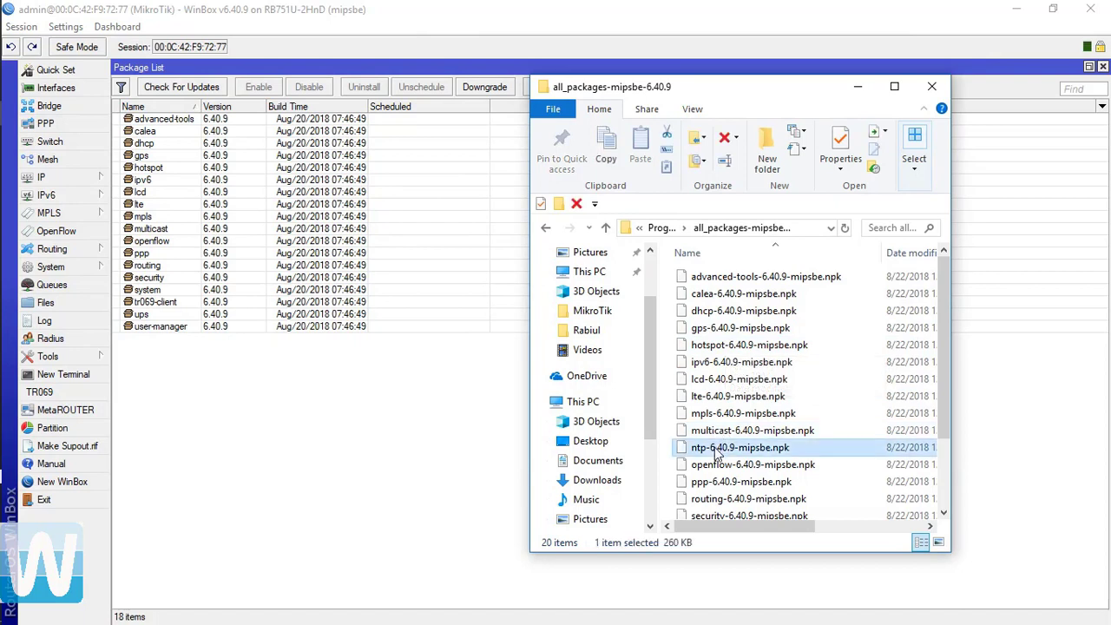
{"action": "scroll", "coordinate": [717, 449], "scroll_direction": "down", "scroll_amount": 2}
{"action": "left_click", "coordinate": [731, 510]}
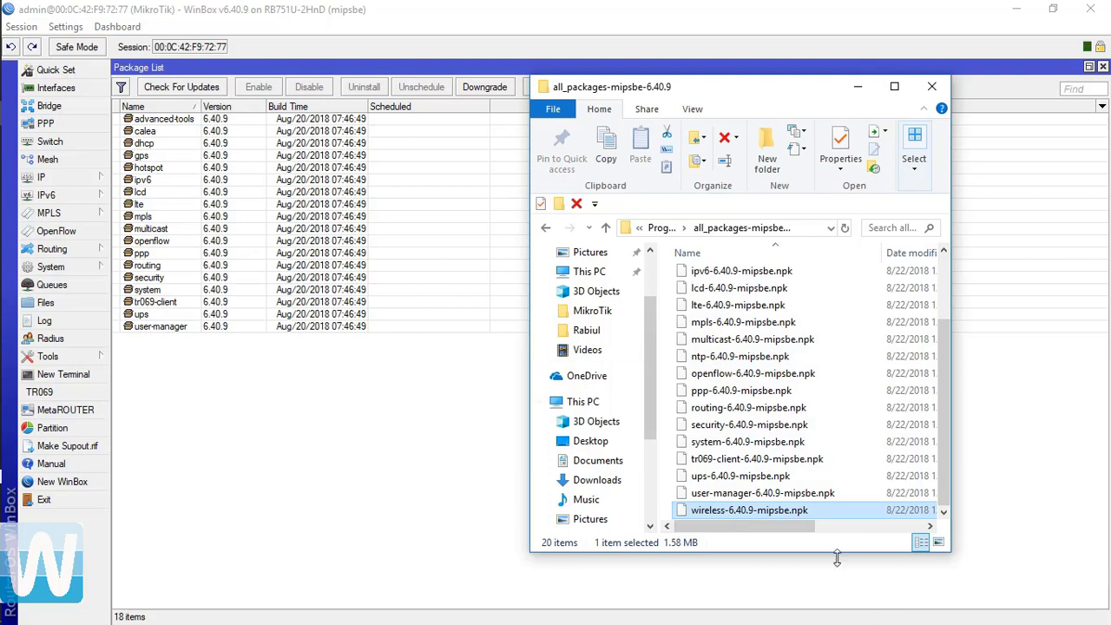
{"action": "left_click", "coordinate": [740, 511]}
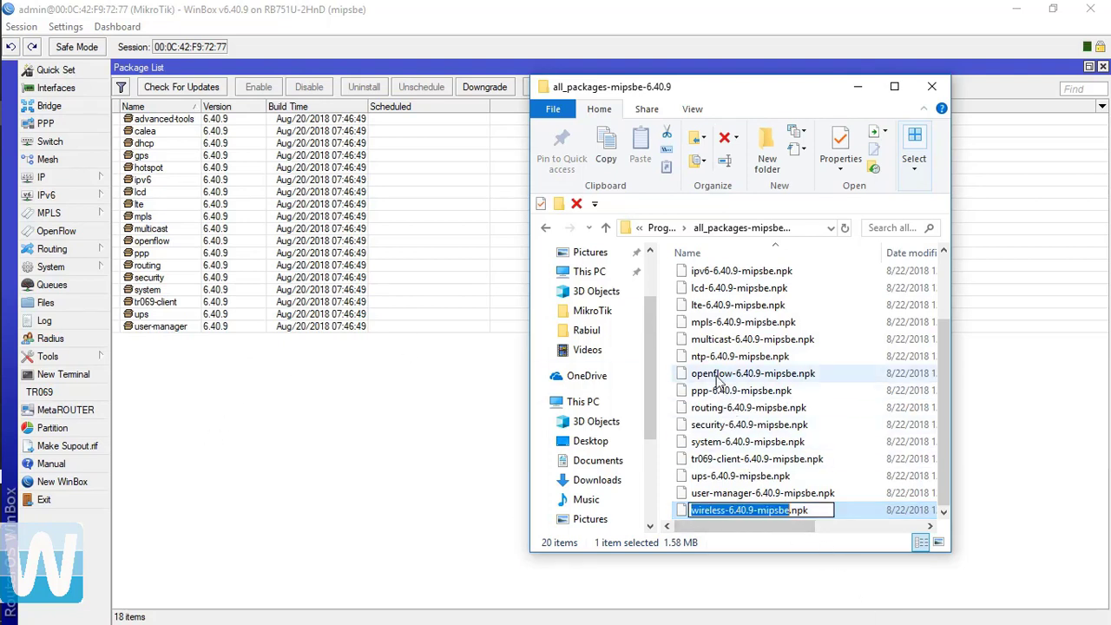
{"action": "left_click", "coordinate": [869, 512]}
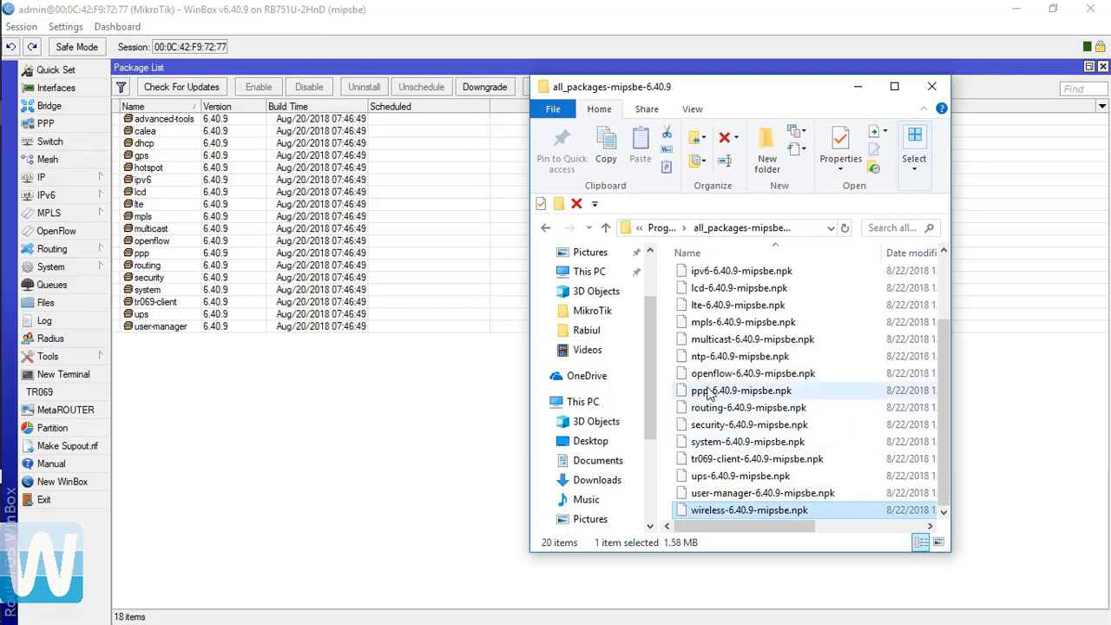
{"action": "left_click", "coordinate": [721, 361], "text": "ctrl"}
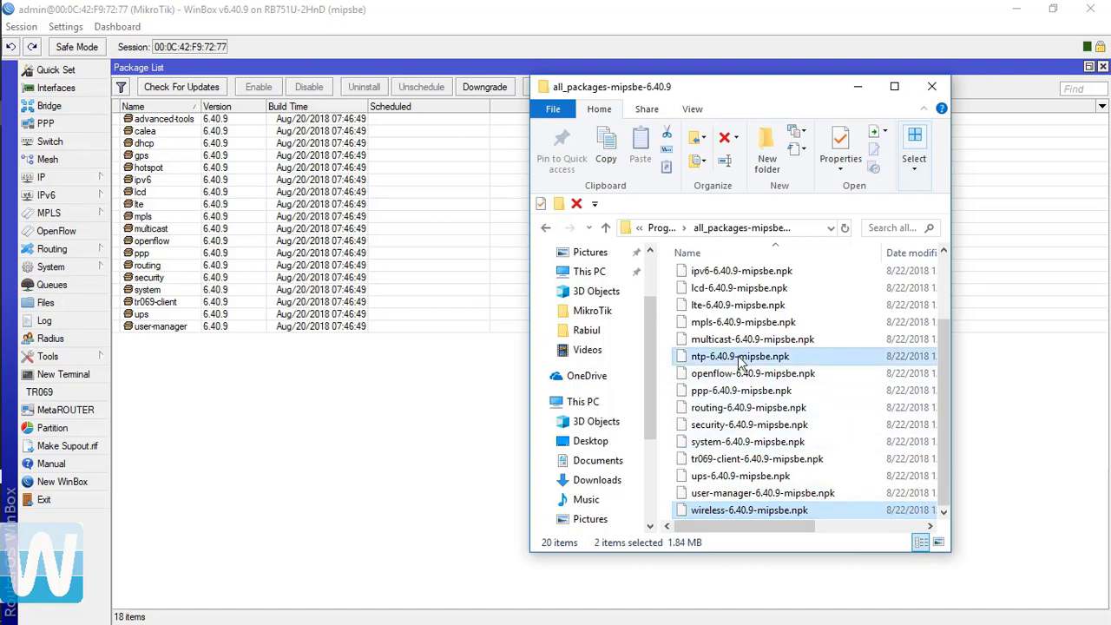
{"action": "left_click_drag", "start_coordinate": [740, 361], "coordinate": [254, 426]}
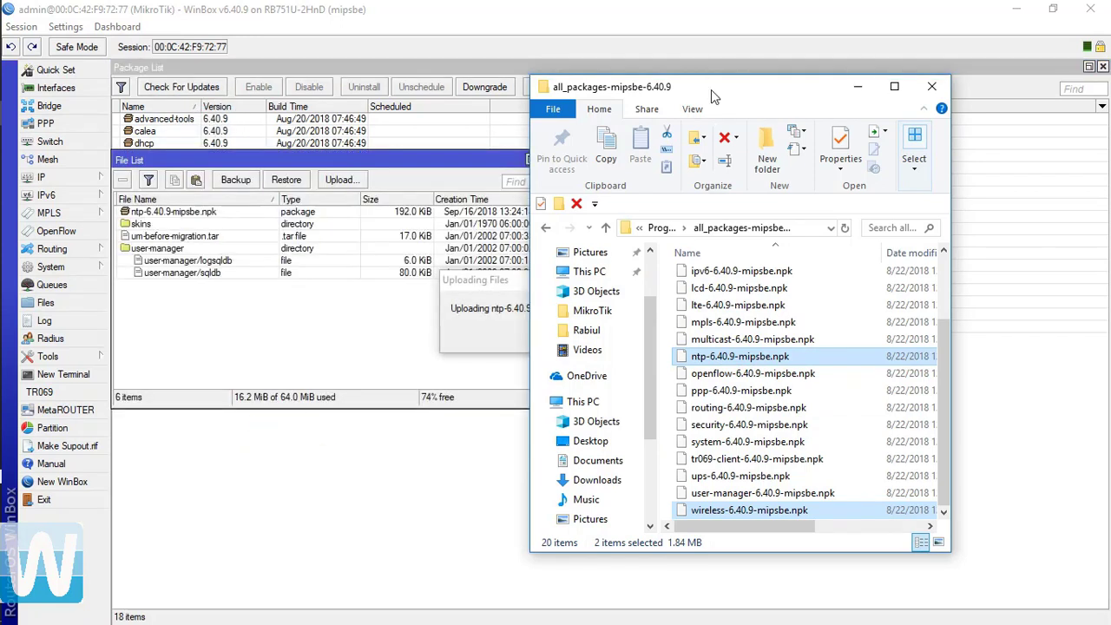
Check the upload of both packages in the router's file list, and close the extracted folder and the file list.
{"action": "left_click_drag", "start_coordinate": [711, 90], "coordinate": [930, 116]}
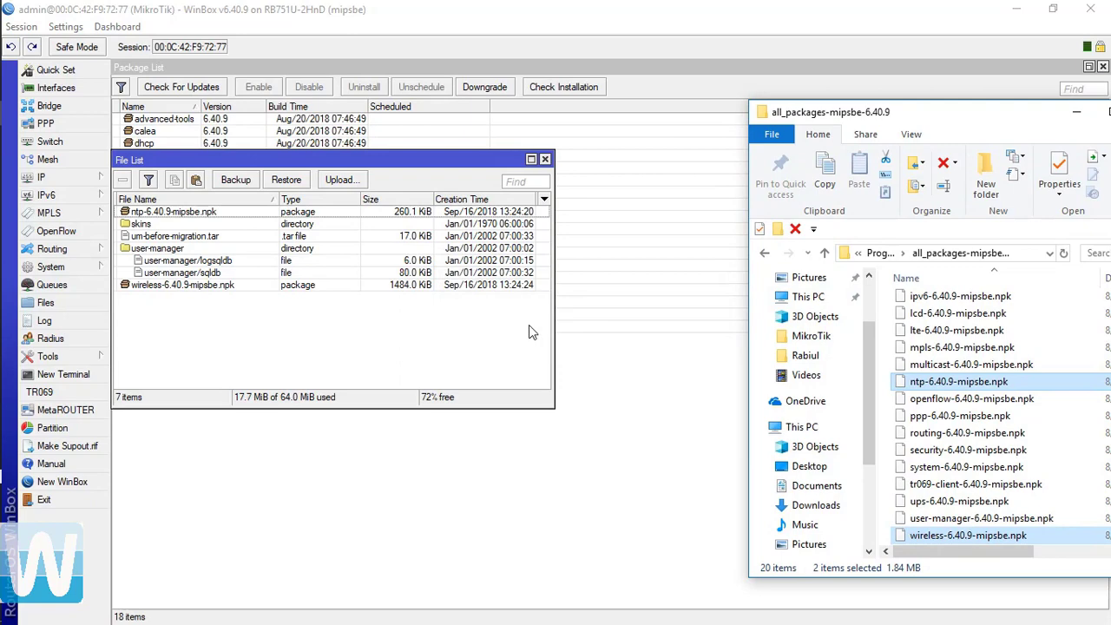
{"action": "left_click_drag", "start_coordinate": [966, 119], "coordinate": [644, 93]}
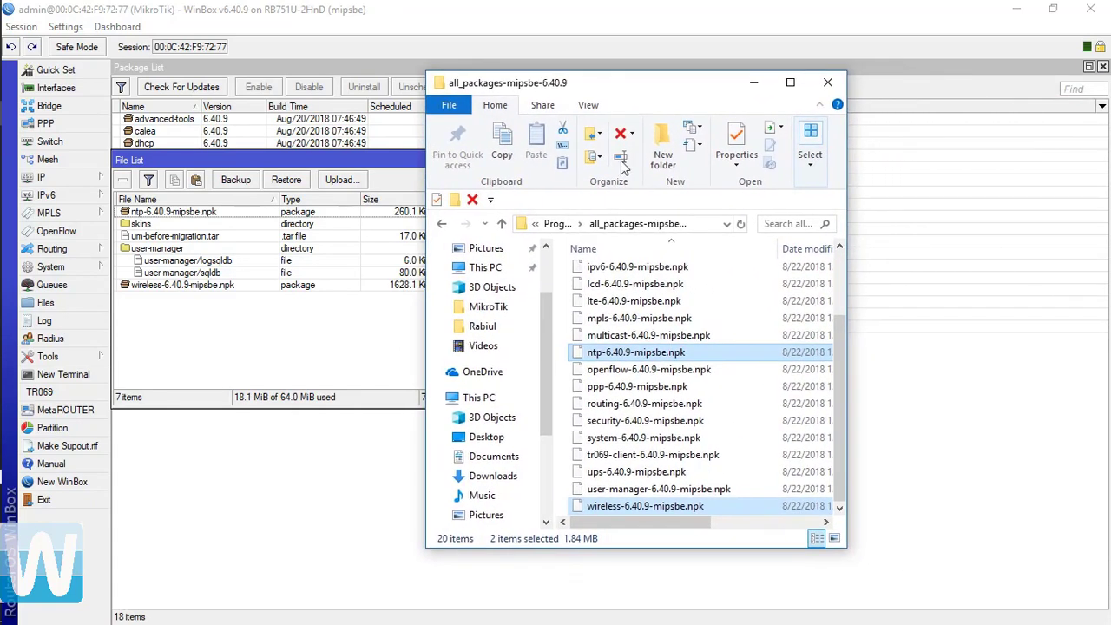
{"action": "left_click", "coordinate": [828, 84]}
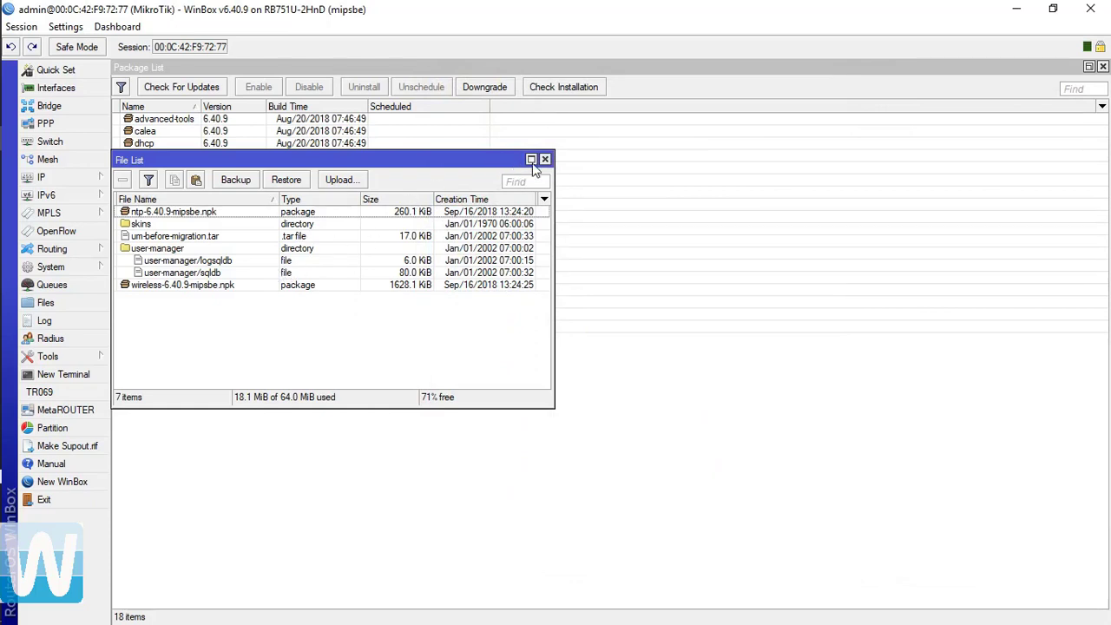
{"action": "left_click", "coordinate": [545, 160]}
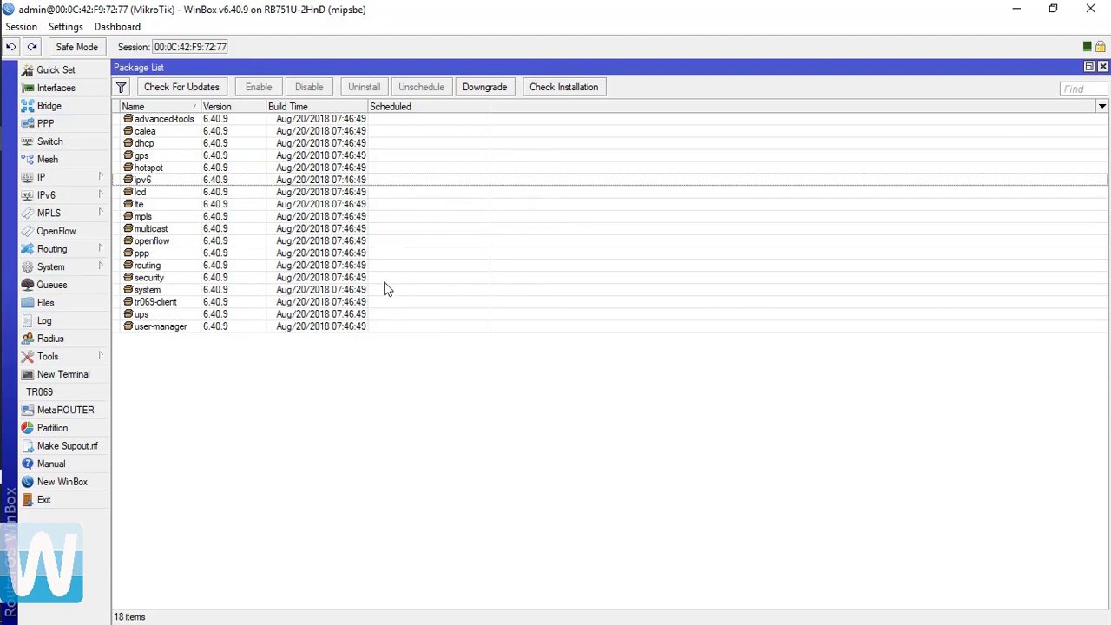
Reboot the router to install the uploaded packages and reconnect to it as admin.
{"action": "left_click", "coordinate": [73, 270]}
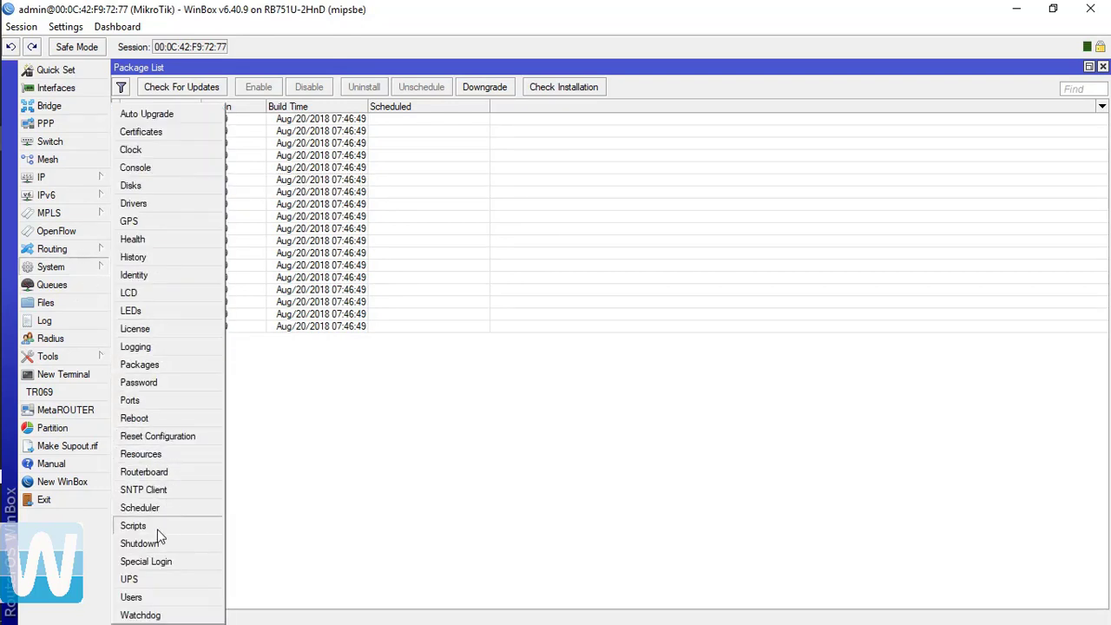
{"action": "left_click", "coordinate": [135, 419]}
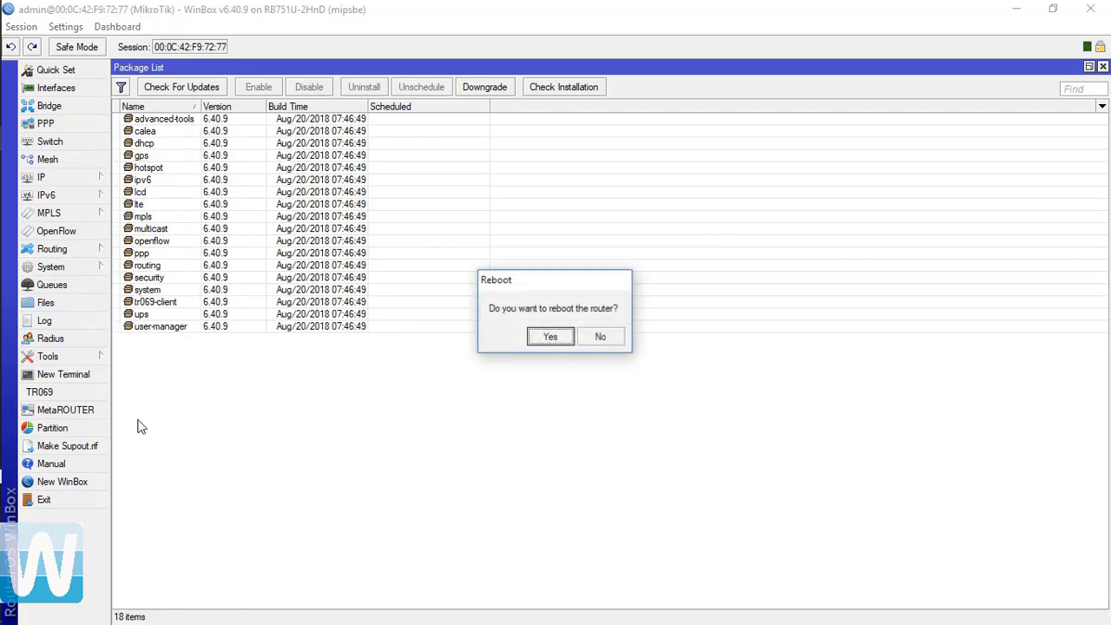
{"action": "left_click", "coordinate": [550, 337]}
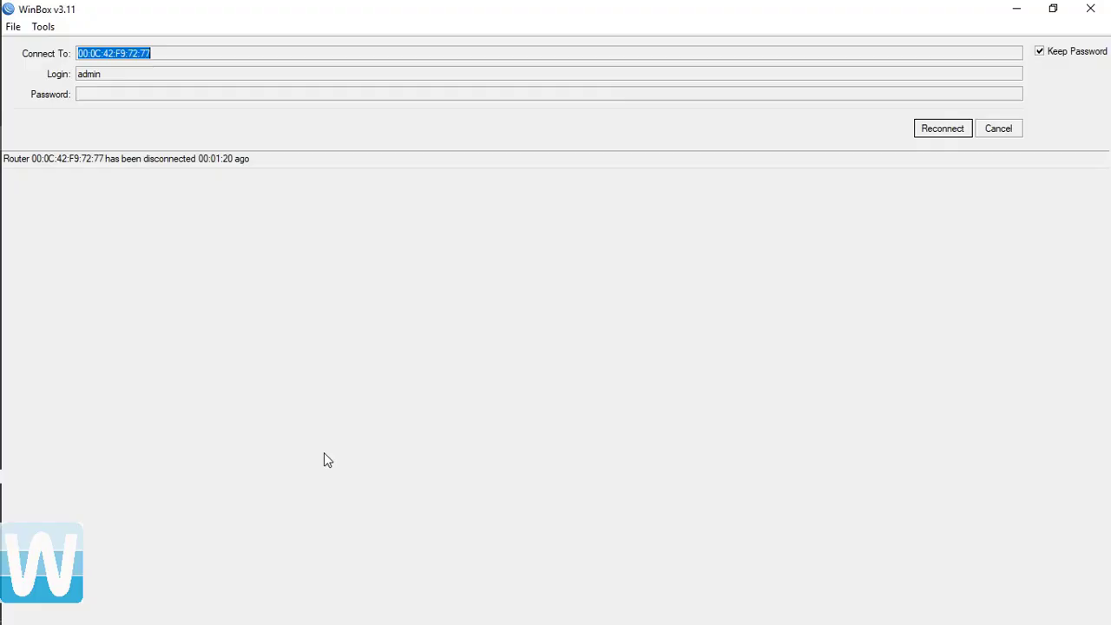
{"action": "left_click", "coordinate": [943, 128]}
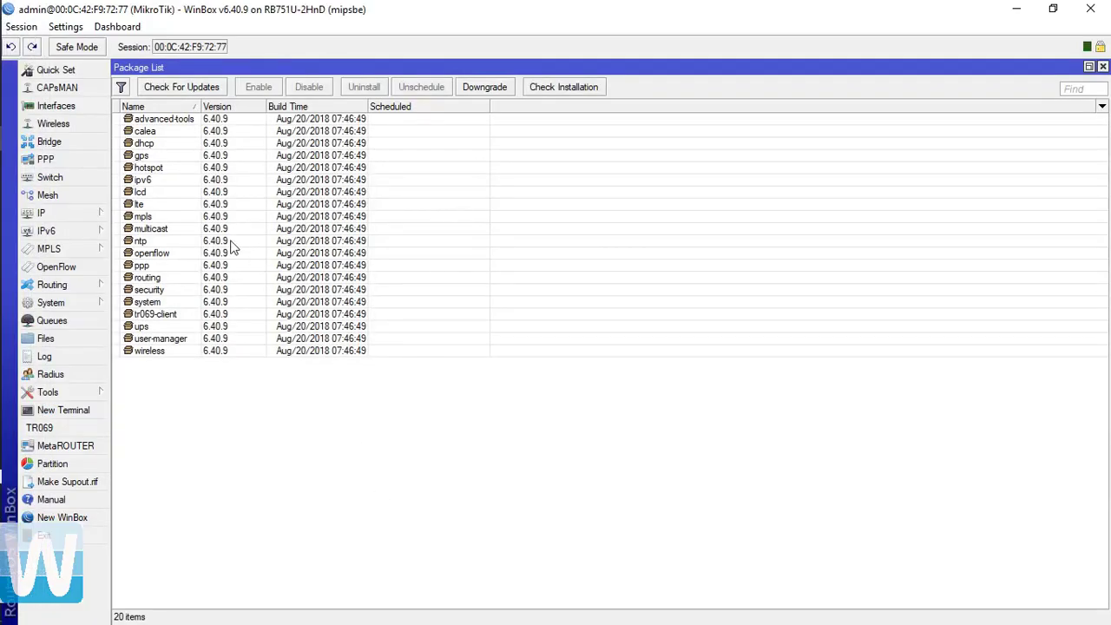
Check the package list for wireless and ntp, and view the Wireless Tables before closing them.
{"action": "left_click", "coordinate": [173, 352]}
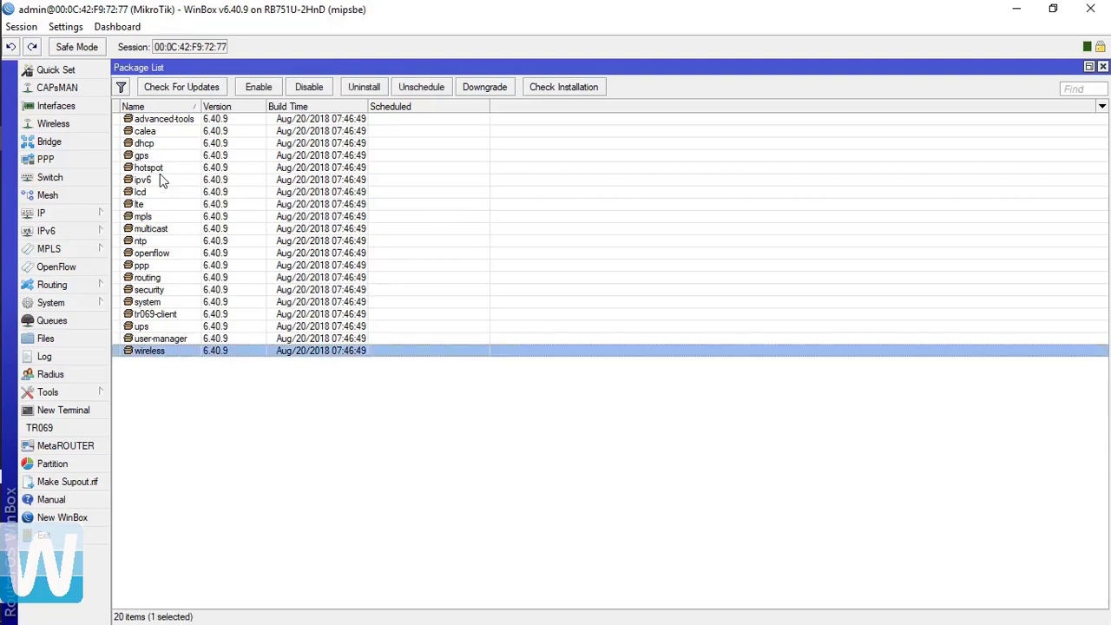
{"action": "left_click", "coordinate": [157, 243]}
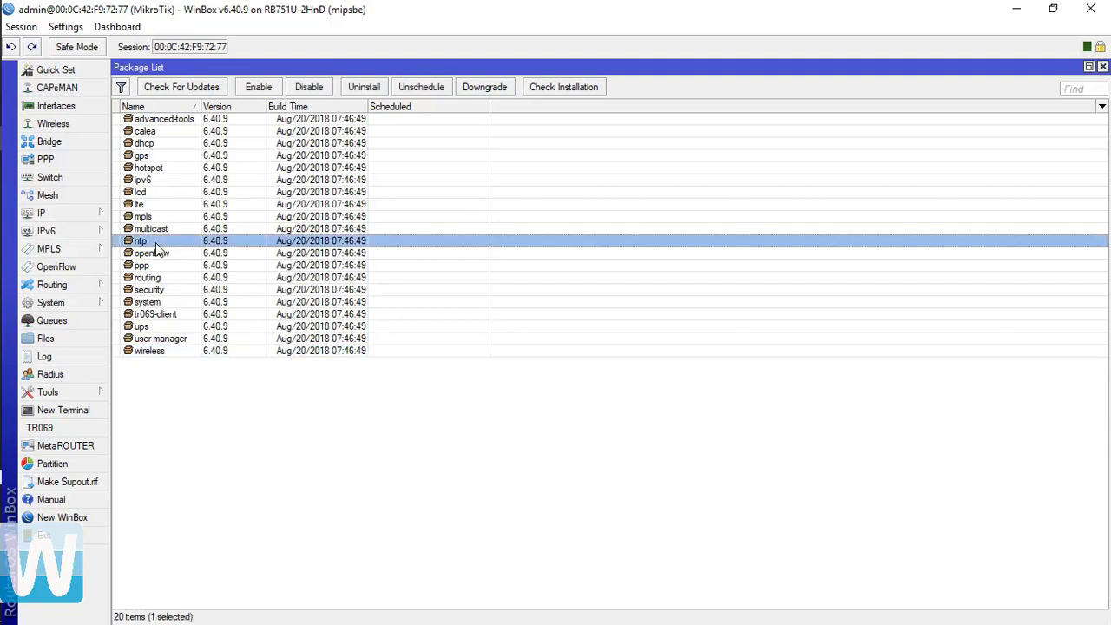
{"action": "left_click", "coordinate": [218, 429]}
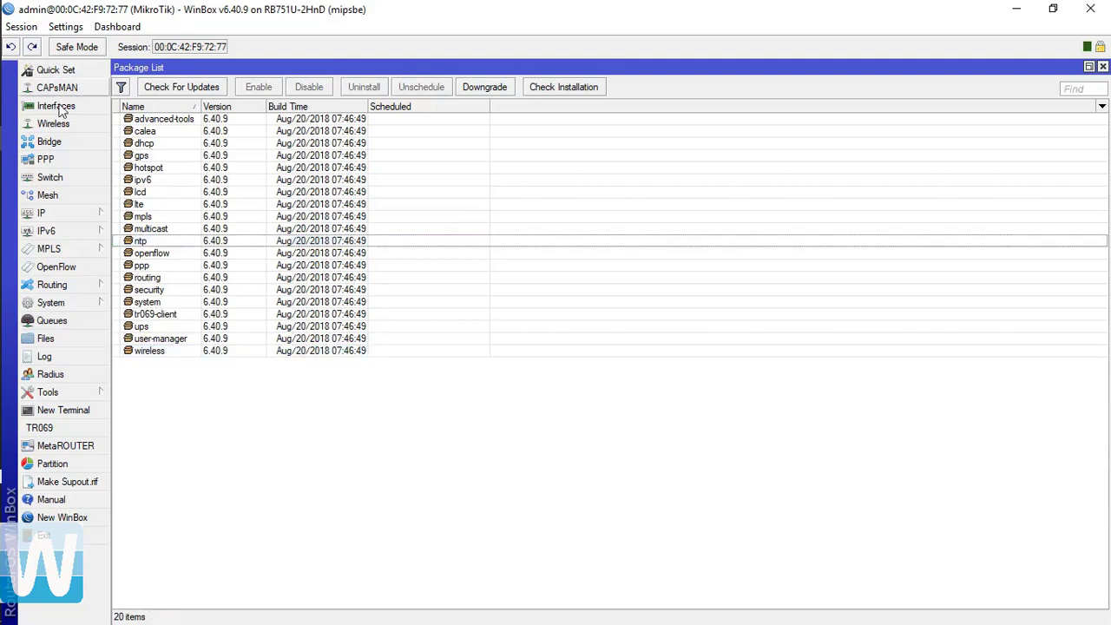
{"action": "left_click", "coordinate": [52, 126]}
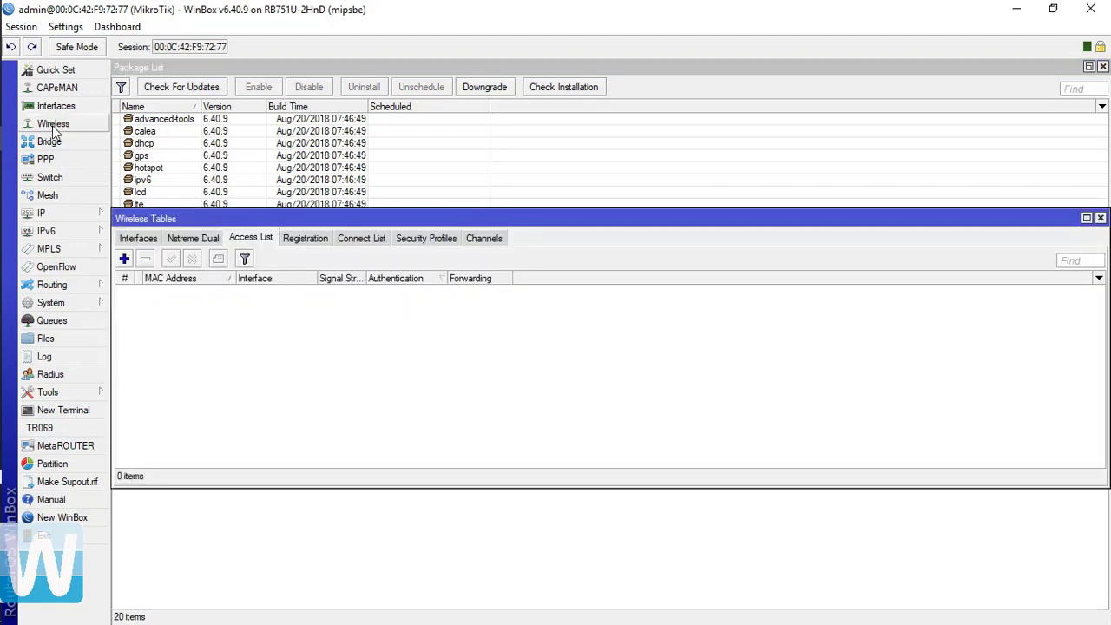
{"action": "left_click", "coordinate": [1101, 218]}
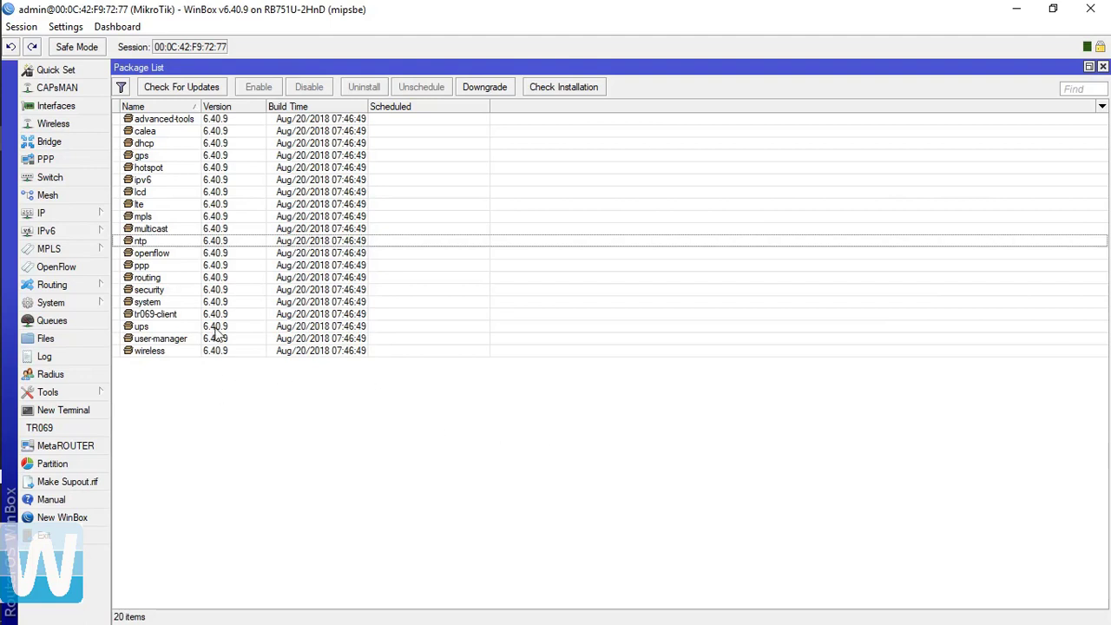
Check for updates on the current channel, review the changelog, download and install RouterOS 6.43, and try to reconnect to the router.
{"action": "left_click", "coordinate": [181, 87]}
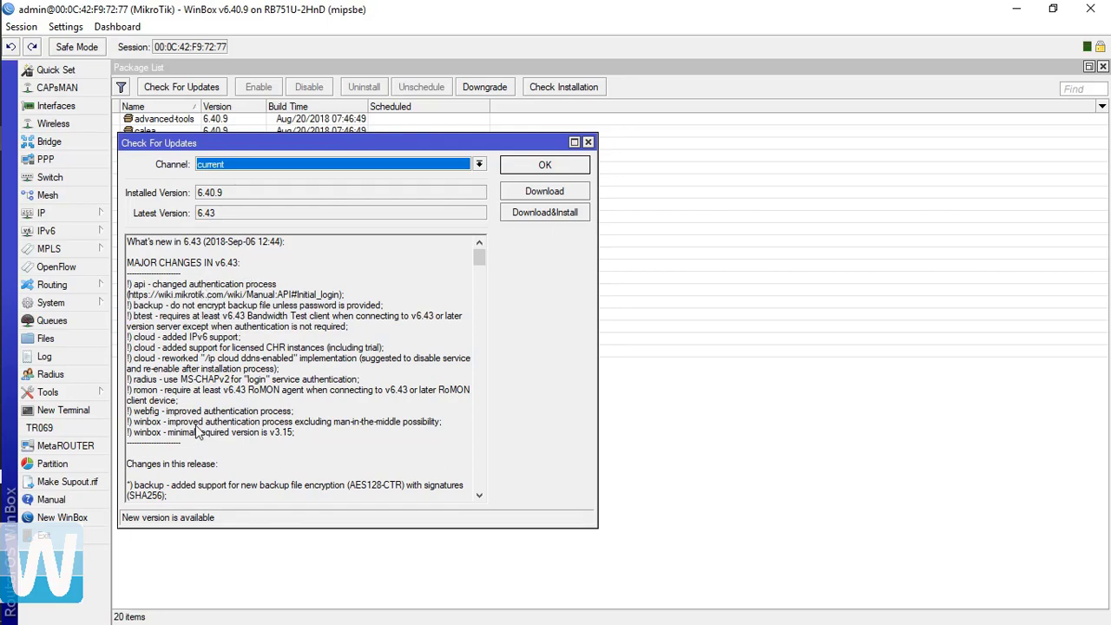
{"action": "scroll", "coordinate": [230, 460], "scroll_direction": "down", "scroll_amount": 2}
{"action": "scroll", "coordinate": [230, 460], "scroll_direction": "down", "scroll_amount": 15}
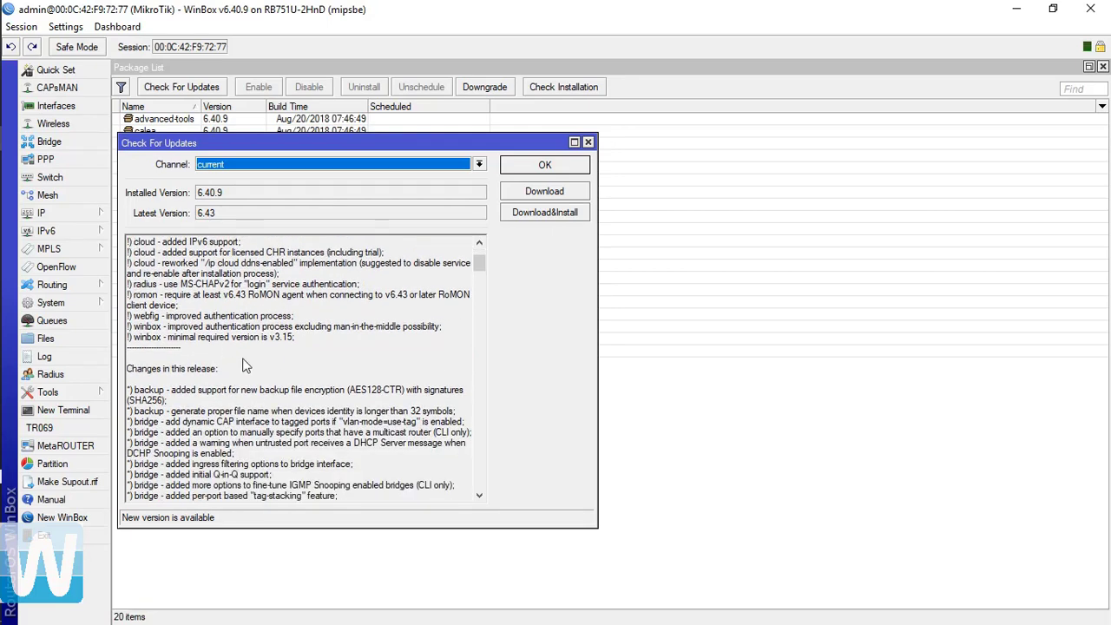
{"action": "scroll", "coordinate": [242, 326], "scroll_direction": "down", "scroll_amount": 8}
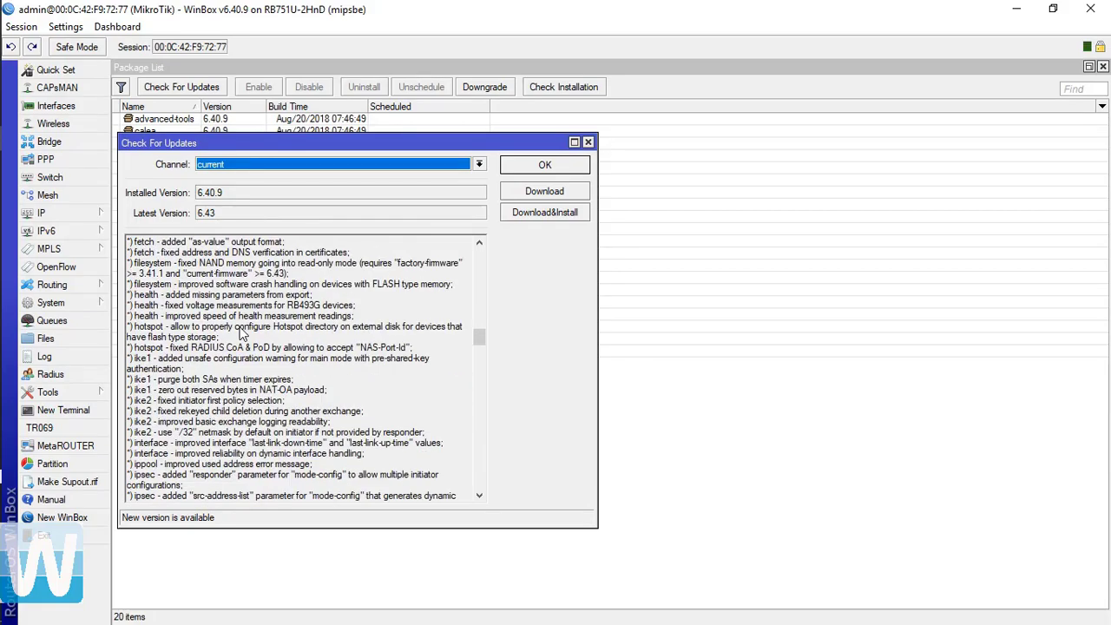
{"action": "scroll", "coordinate": [242, 315], "scroll_direction": "up", "scroll_amount": 20}
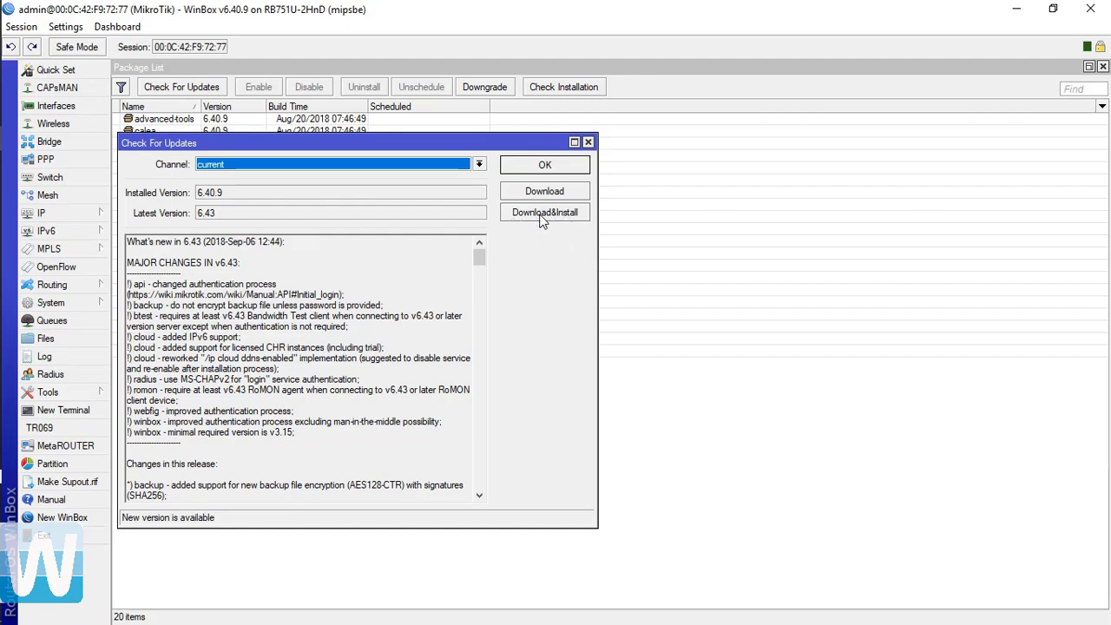
{"action": "left_click", "coordinate": [541, 217]}
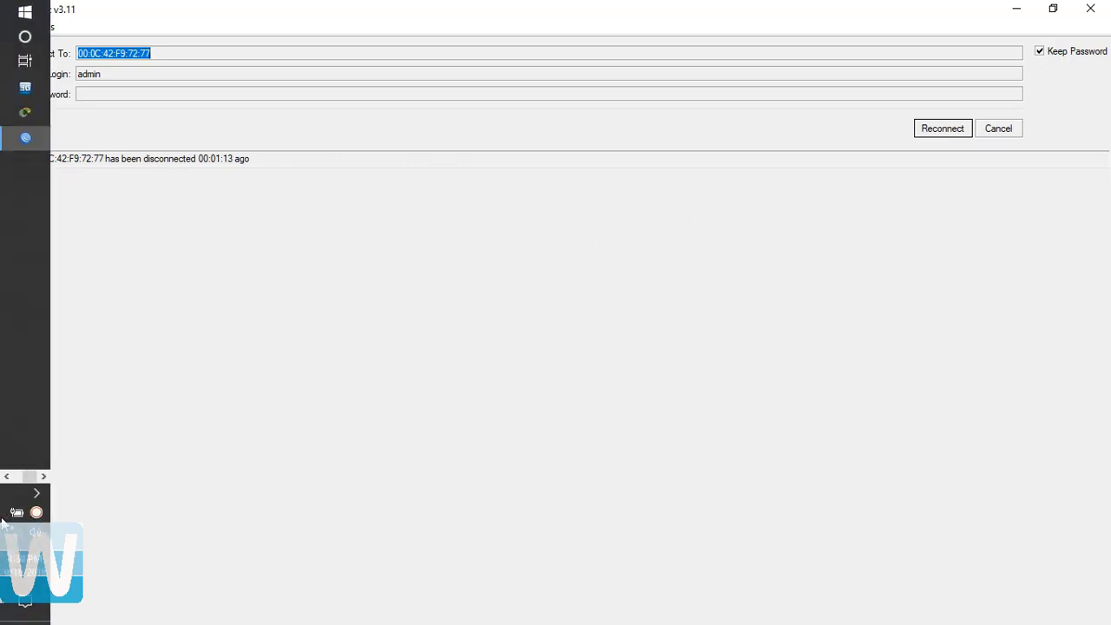
{"action": "left_click", "coordinate": [953, 133]}
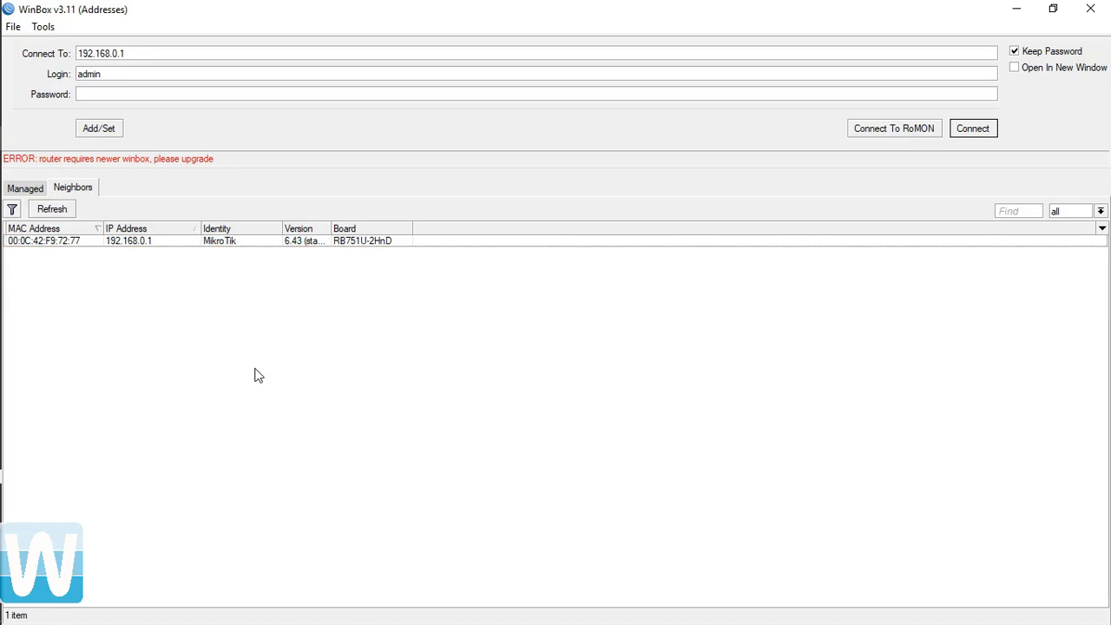
Check for WinBox updates, review the release notes, and upgrade WinBox to version 3.18.
{"action": "mouse_move", "coordinate": [1, 432]}
{"action": "left_click", "coordinate": [23, 27]}
{"action": "left_click", "coordinate": [28, 27]}
{"action": "left_click", "coordinate": [29, 27]}
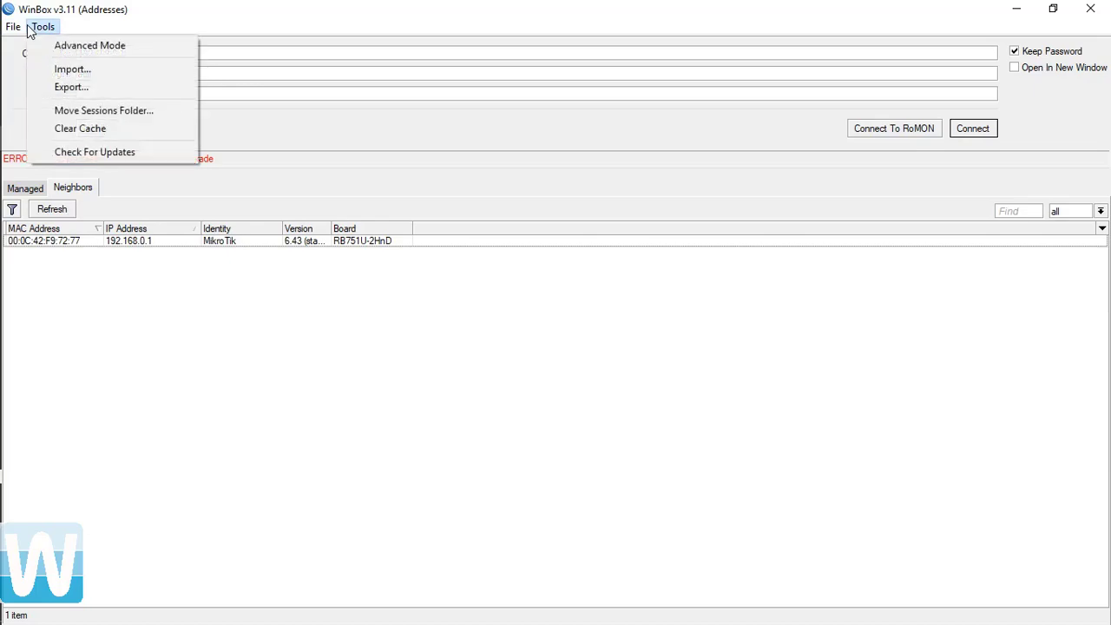
{"action": "left_click", "coordinate": [100, 153]}
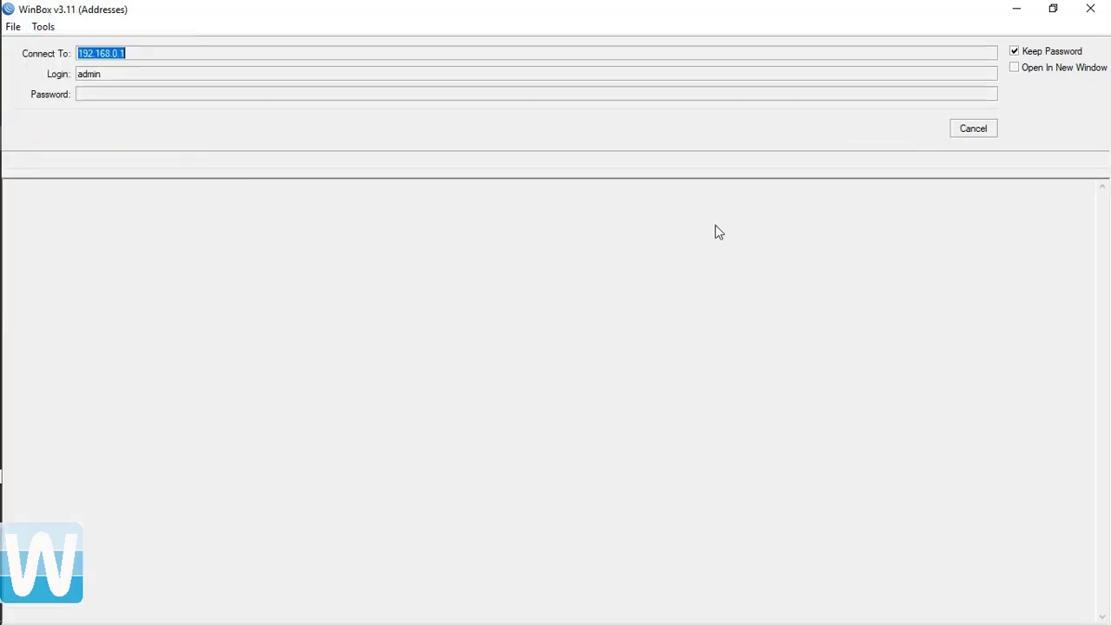
{"action": "scroll", "coordinate": [491, 441], "scroll_direction": "down", "scroll_amount": 10}
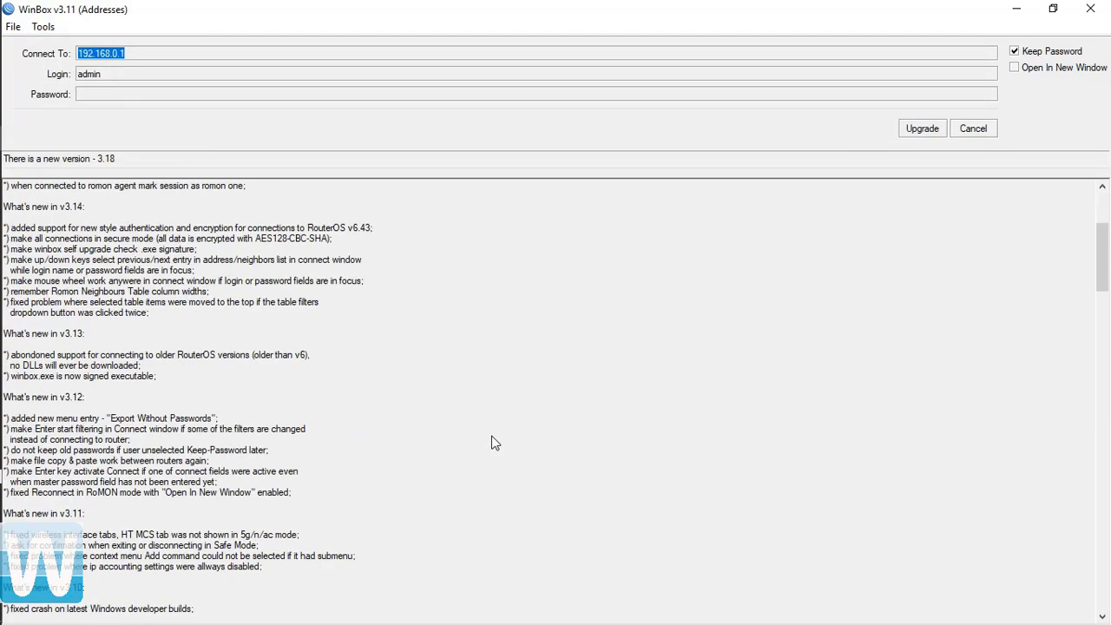
{"action": "scroll", "coordinate": [491, 441], "scroll_direction": "up", "scroll_amount": 10}
{"action": "left_click", "coordinate": [923, 130]}
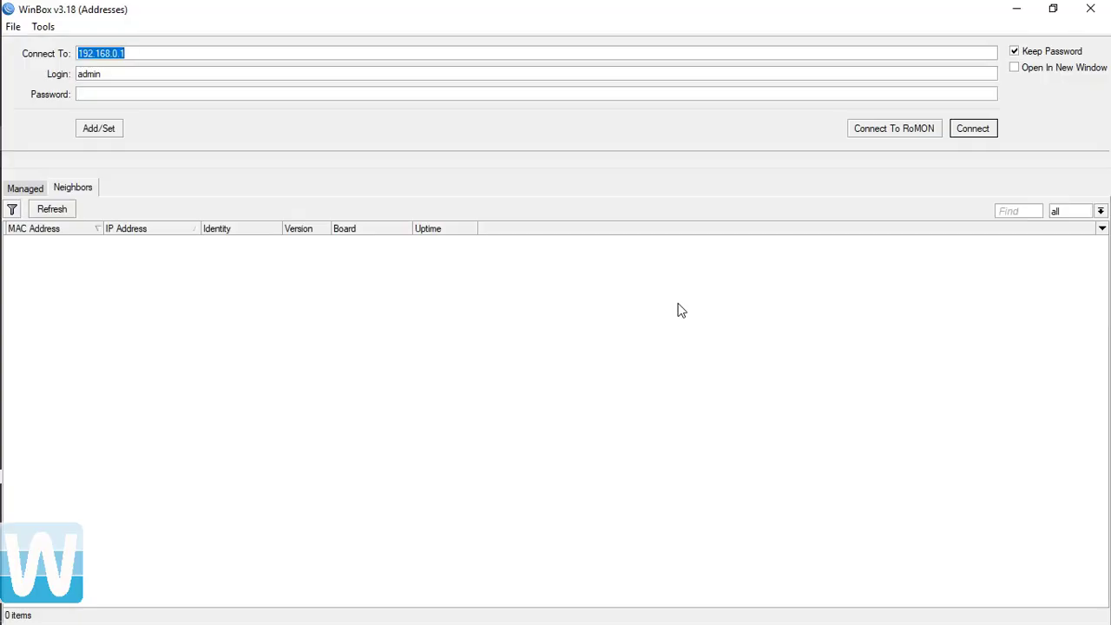
Connect to the discovered router by its MAC address as admin, and compare the installed and latest RouterOS versions before closing the update check.
{"action": "left_click", "coordinate": [56, 242]}
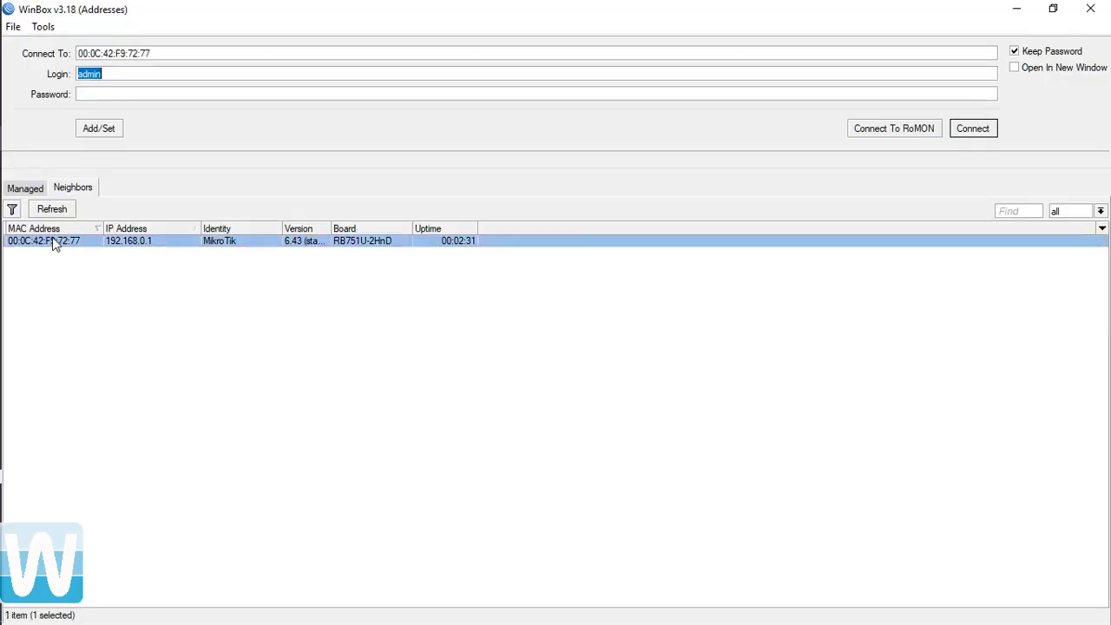
{"action": "left_click", "coordinate": [971, 130]}
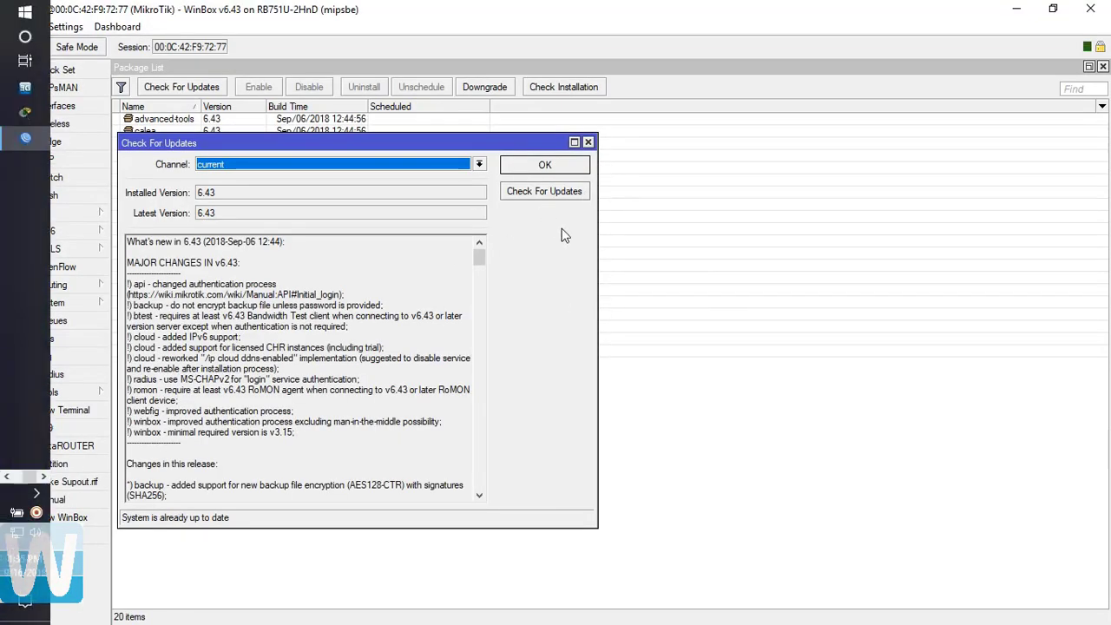
{"action": "left_click_drag", "start_coordinate": [358, 140], "coordinate": [723, 130]}
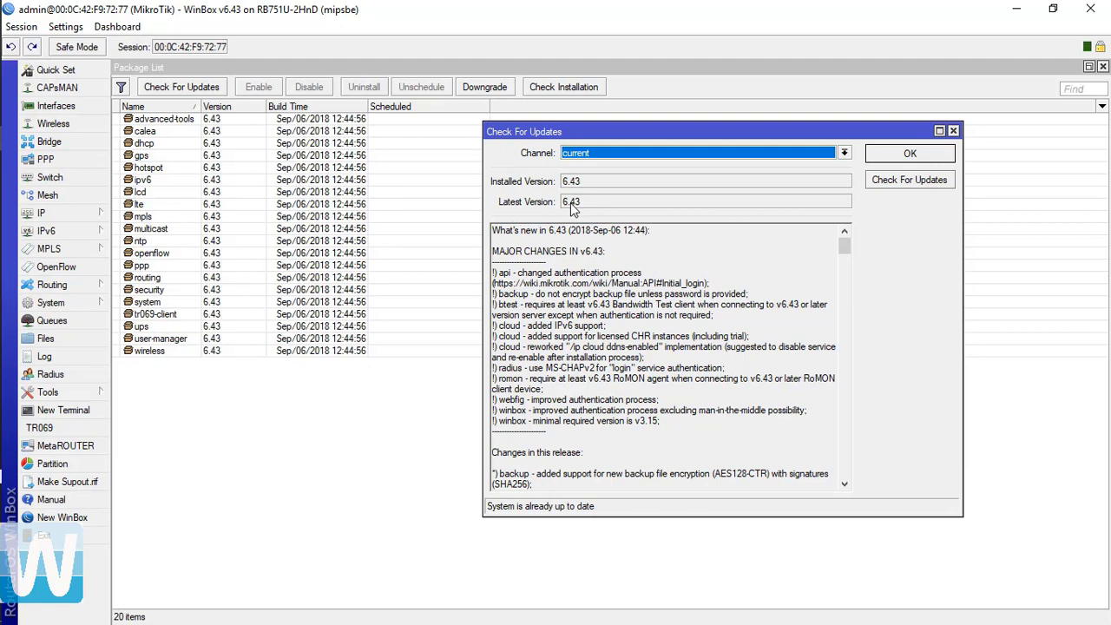
{"action": "left_click", "coordinate": [910, 154]}
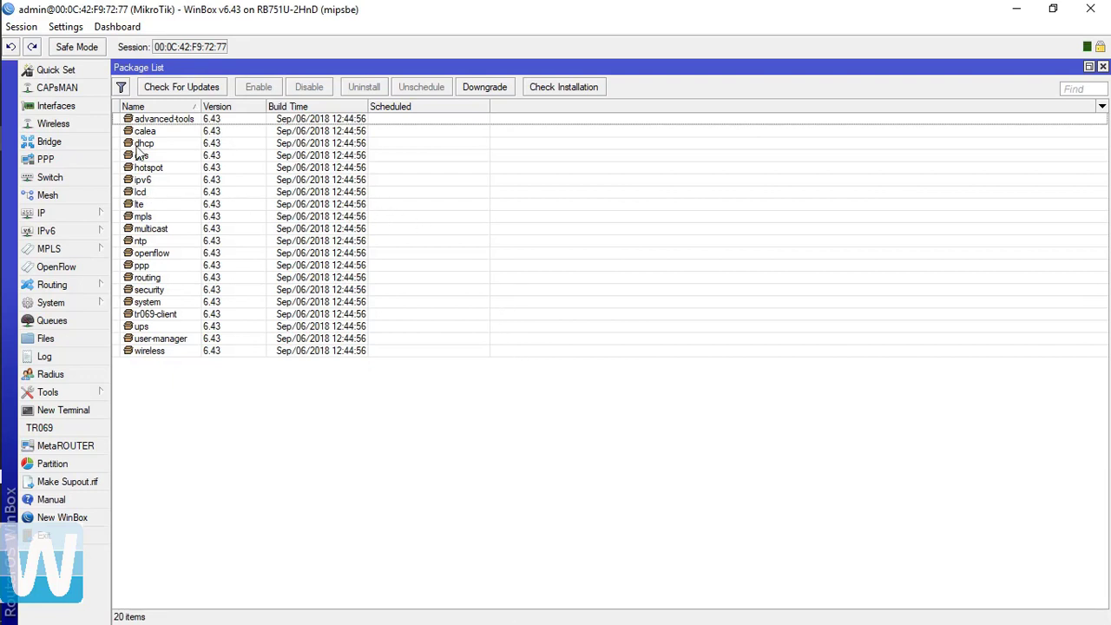
View the Home AP and CPE profiles in Quick Set, check for updates from there, and close it without applying changes.
{"action": "left_click", "coordinate": [72, 75]}
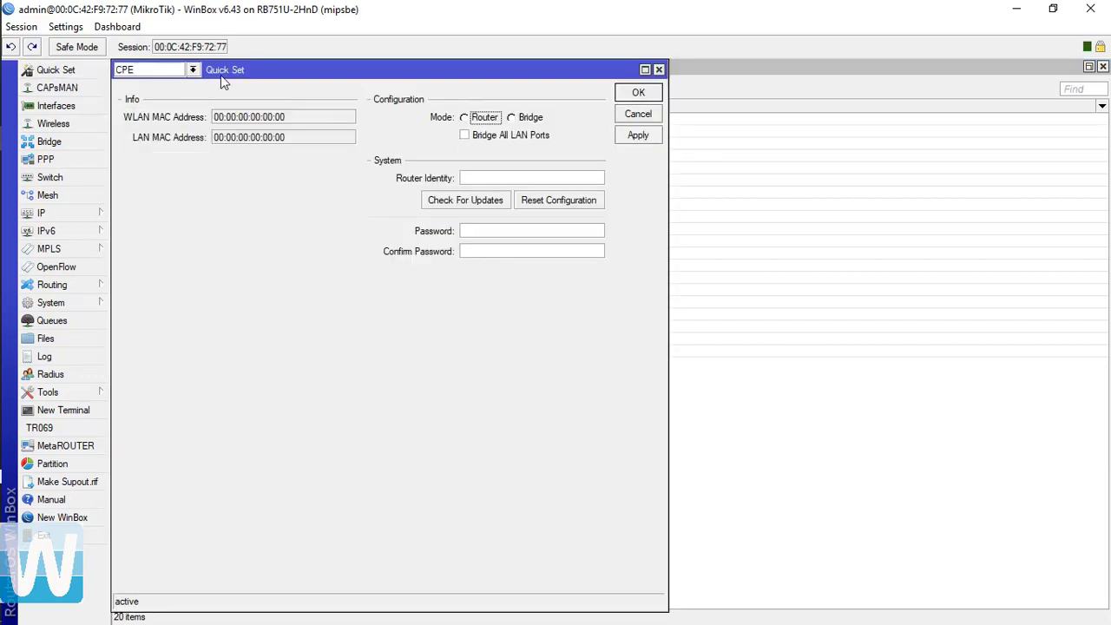
{"action": "left_click", "coordinate": [193, 70]}
{"action": "left_click", "coordinate": [178, 124]}
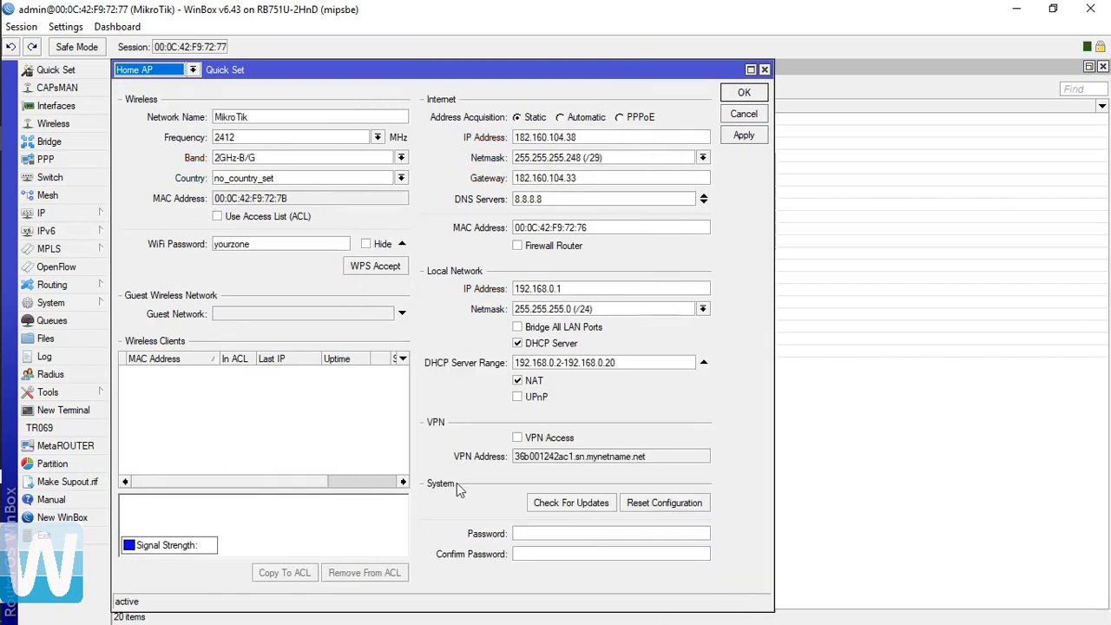
{"action": "key", "text": "Up"}
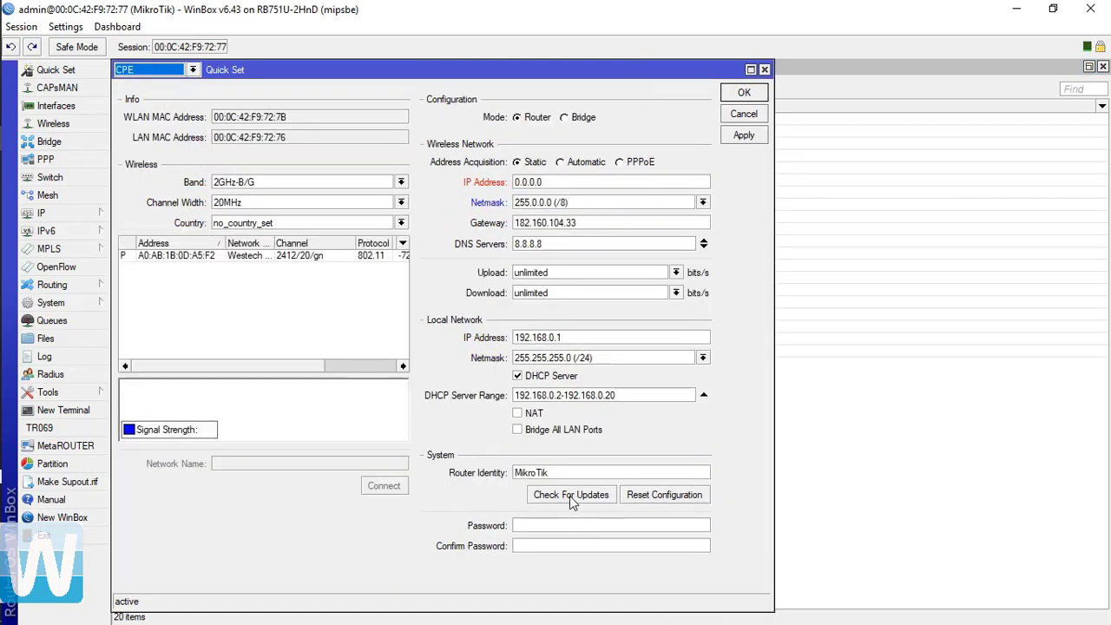
{"action": "left_click", "coordinate": [570, 495]}
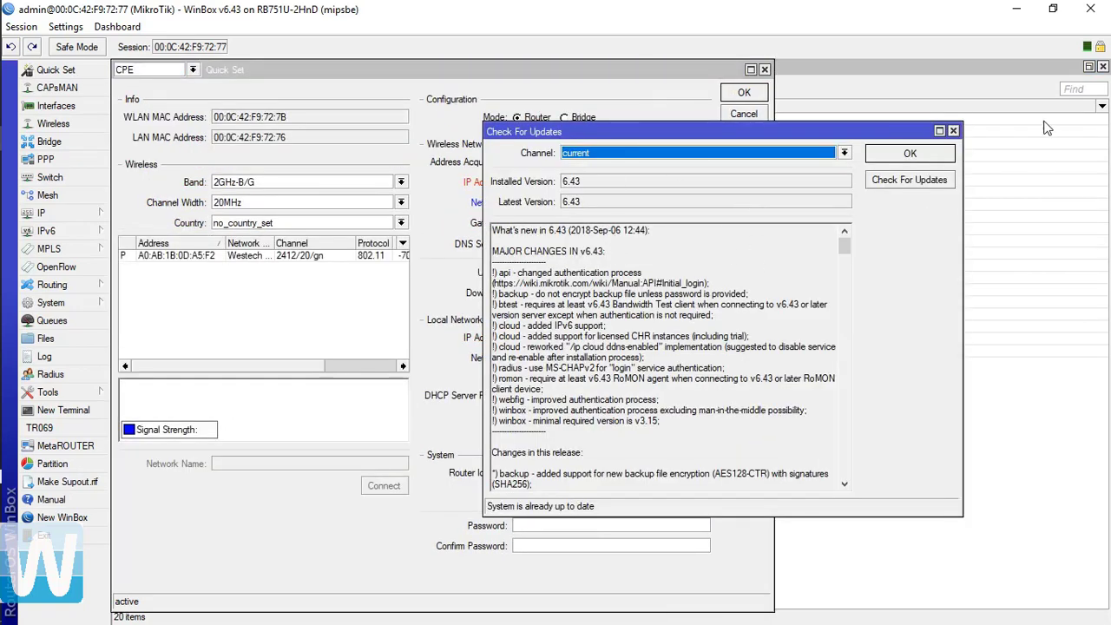
{"action": "left_click", "coordinate": [953, 131]}
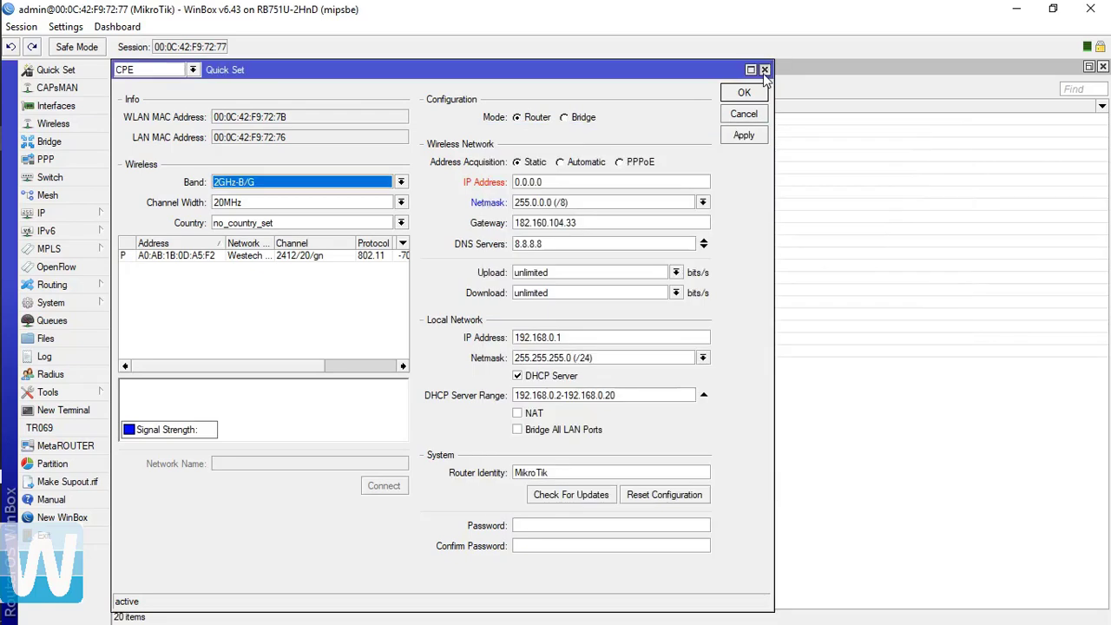
{"action": "left_click", "coordinate": [765, 70]}
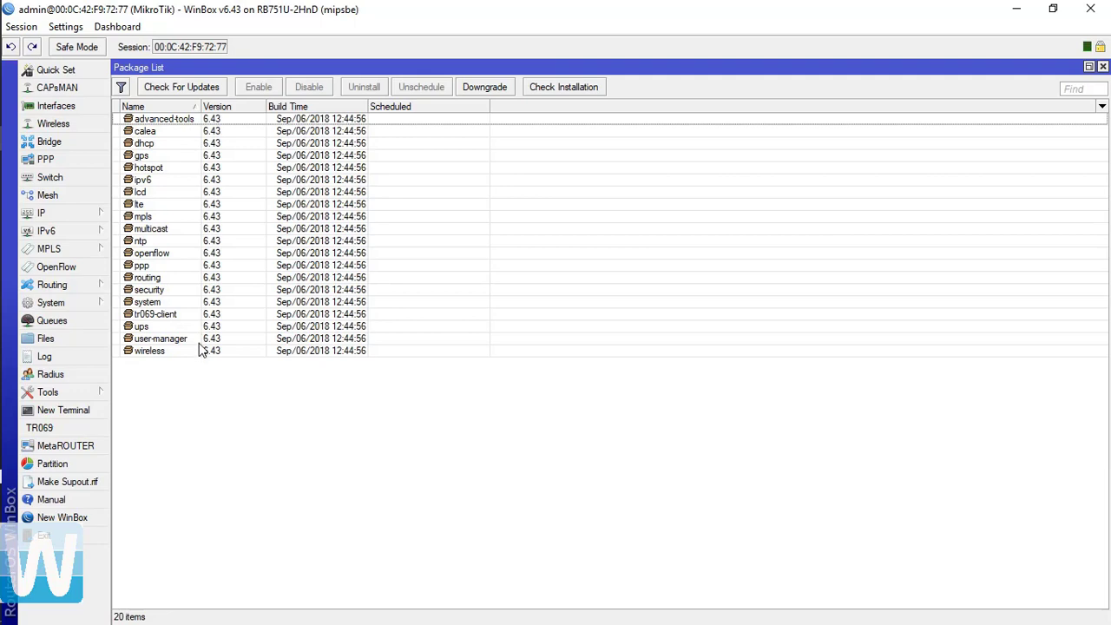
Switch to Chrome, search for Manual:System/Packages in a new tab, and open the MikroTik Wiki page.
{"action": "key", "text": "alt+Tab"}
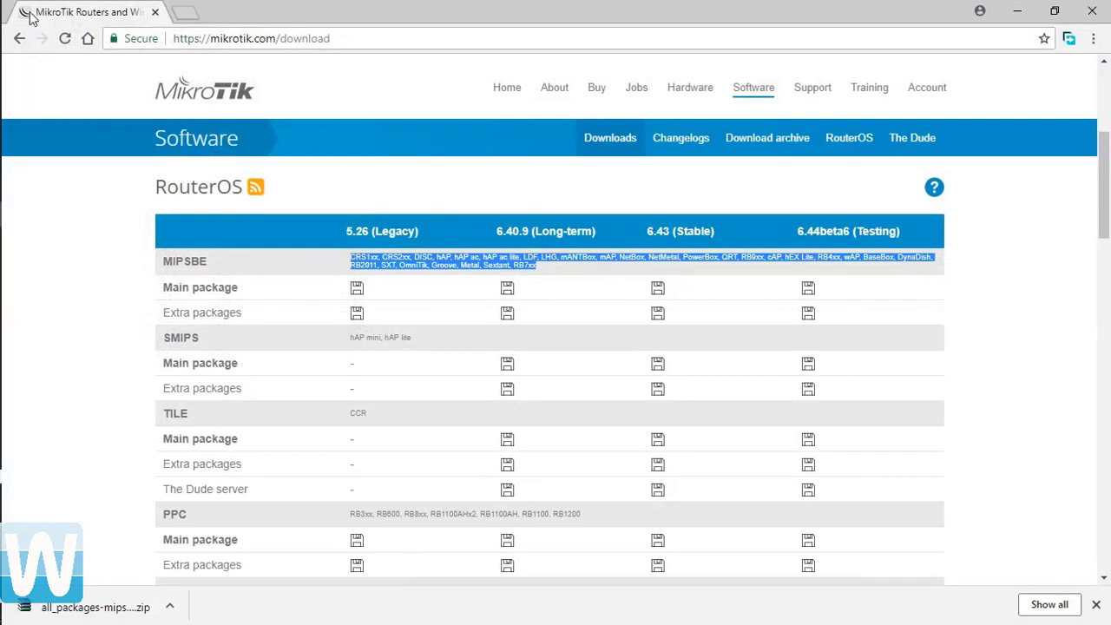
{"action": "left_click", "coordinate": [185, 14]}
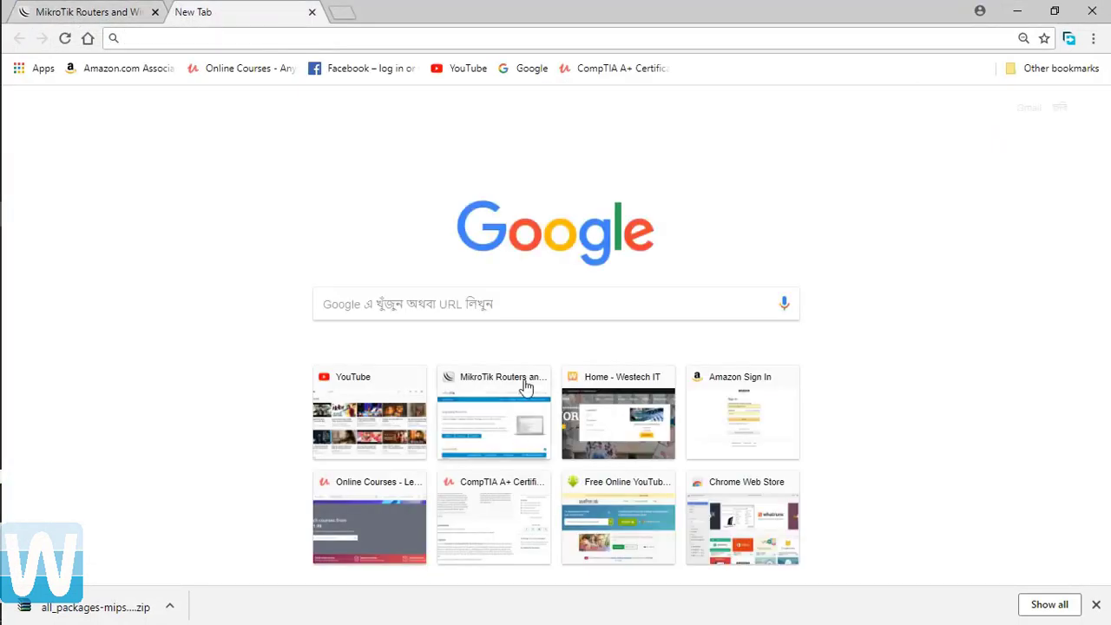
{"action": "left_click", "coordinate": [488, 301]}
{"action": "type", "text": "man"}
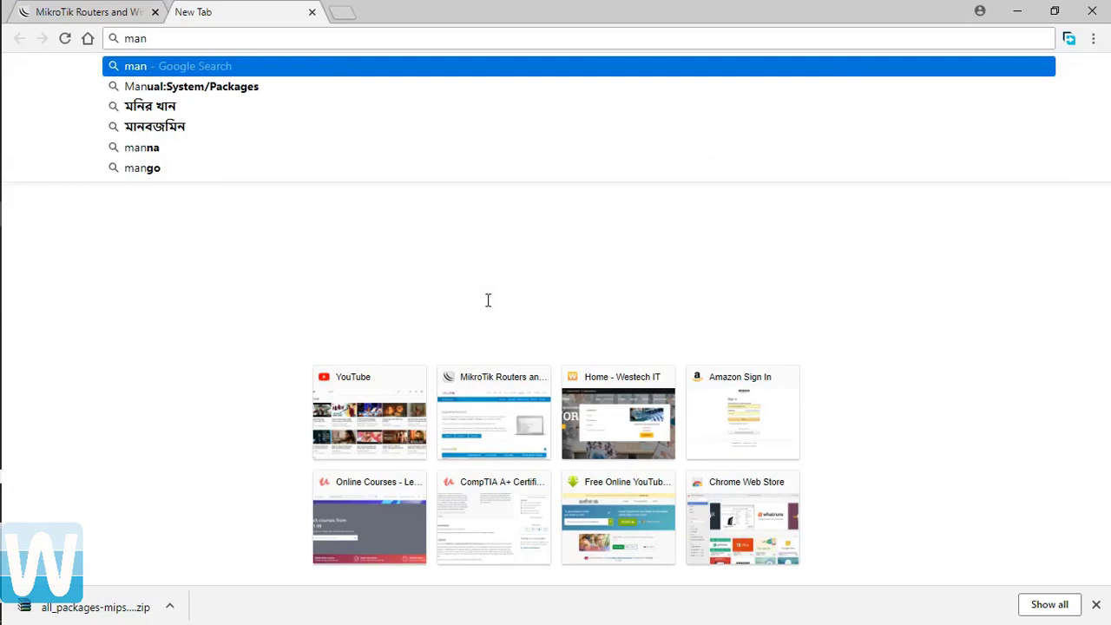
{"action": "type", "text": "ual"}
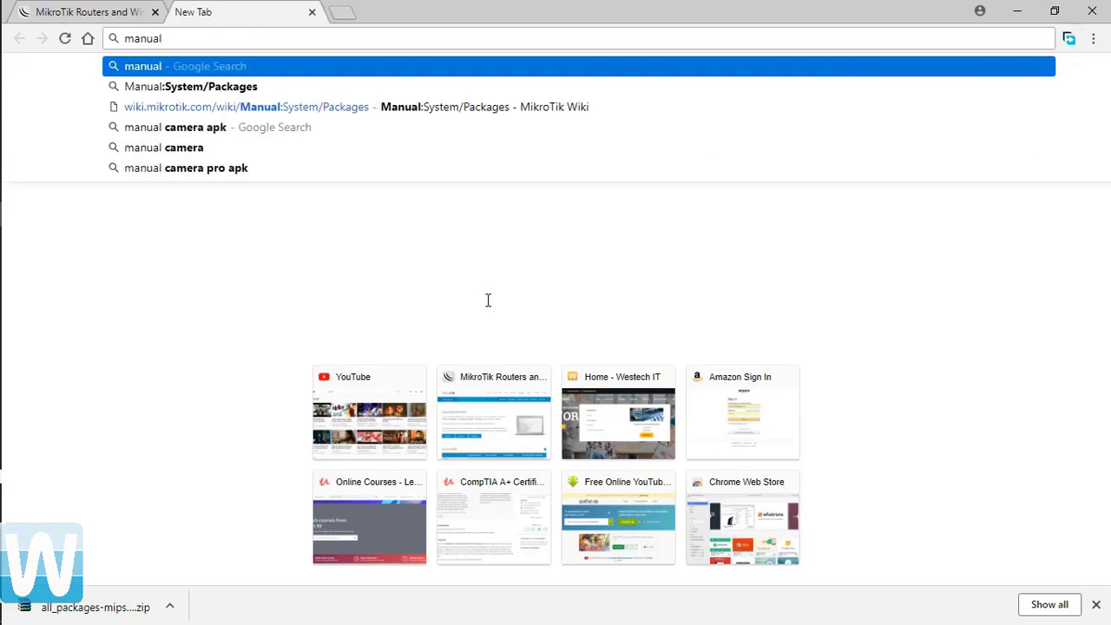
{"action": "key", "text": "Down"}
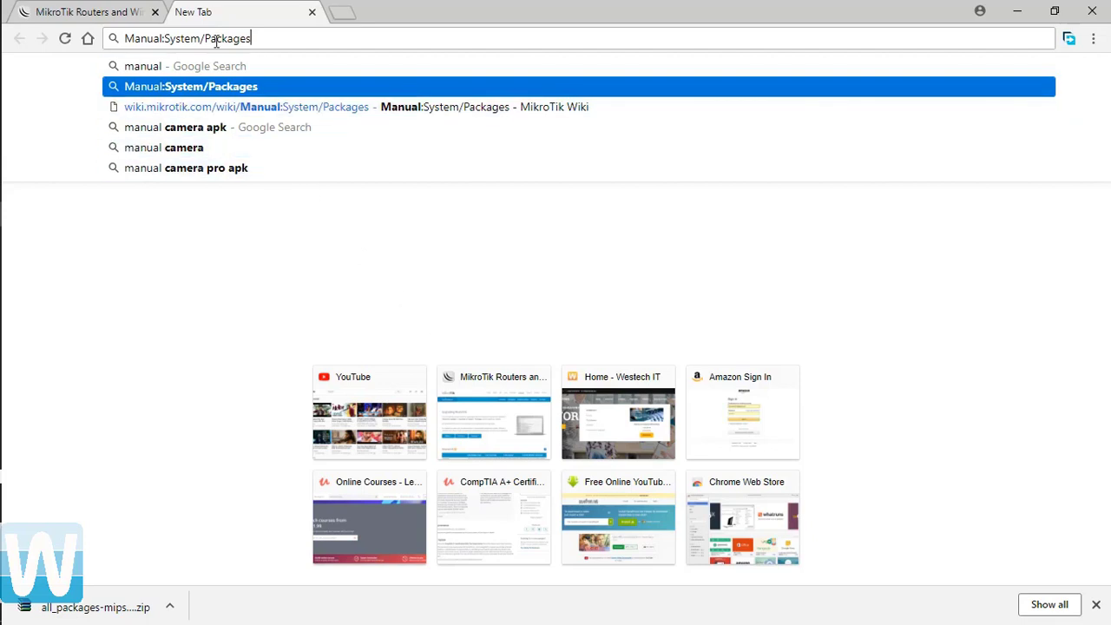
{"action": "key", "text": "Return"}
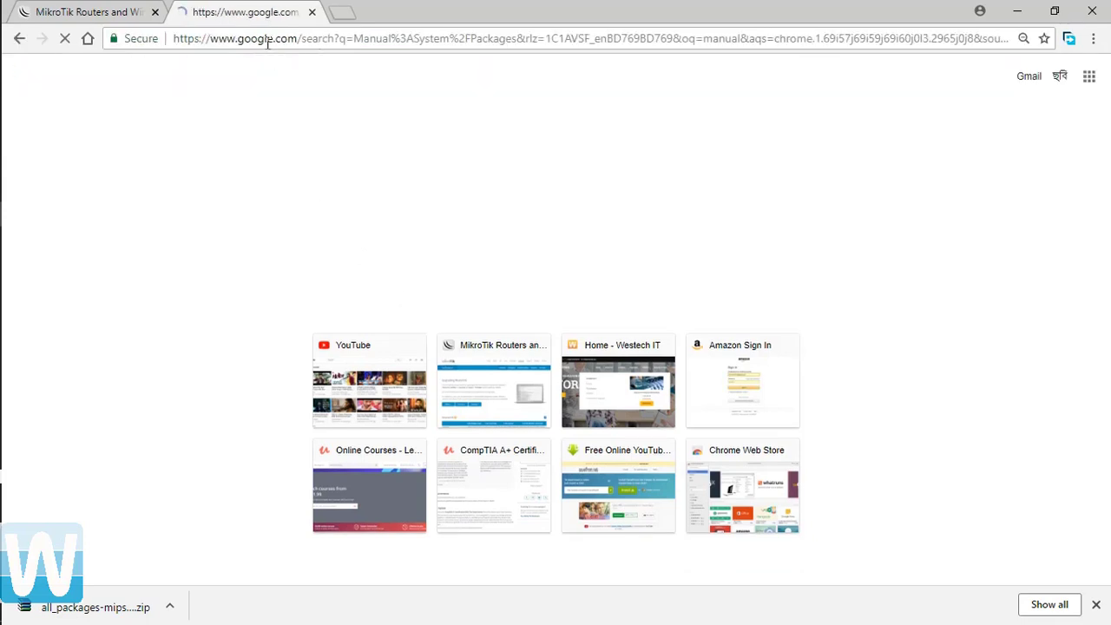
{"action": "left_click", "coordinate": [241, 200]}
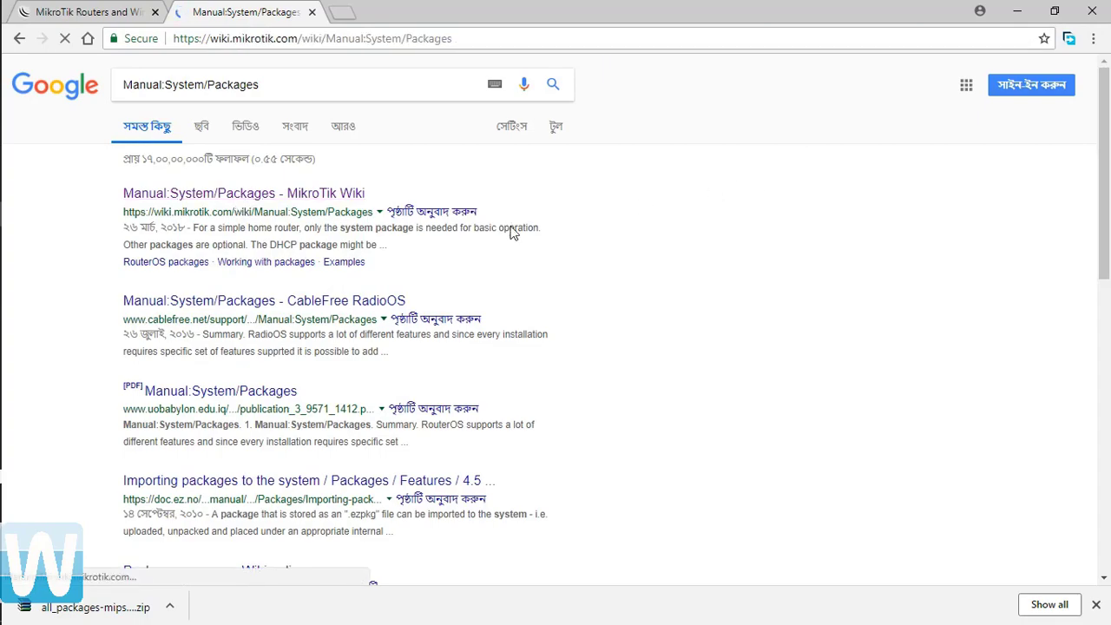
Read the RouterOS packages table on the wiki page for each package's features and supported architectures.
{"action": "scroll", "coordinate": [512, 233], "scroll_direction": "down", "scroll_amount": 1}
{"action": "scroll", "coordinate": [512, 233], "scroll_direction": "down", "scroll_amount": 6}
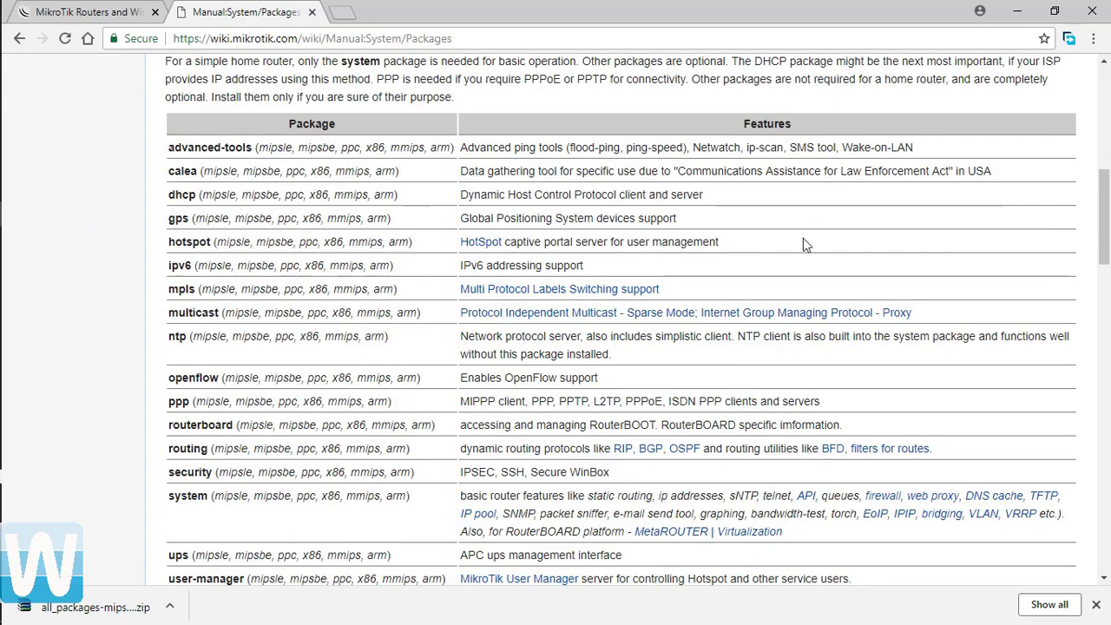
{"action": "scroll", "coordinate": [335, 178], "scroll_direction": "down", "scroll_amount": 1}
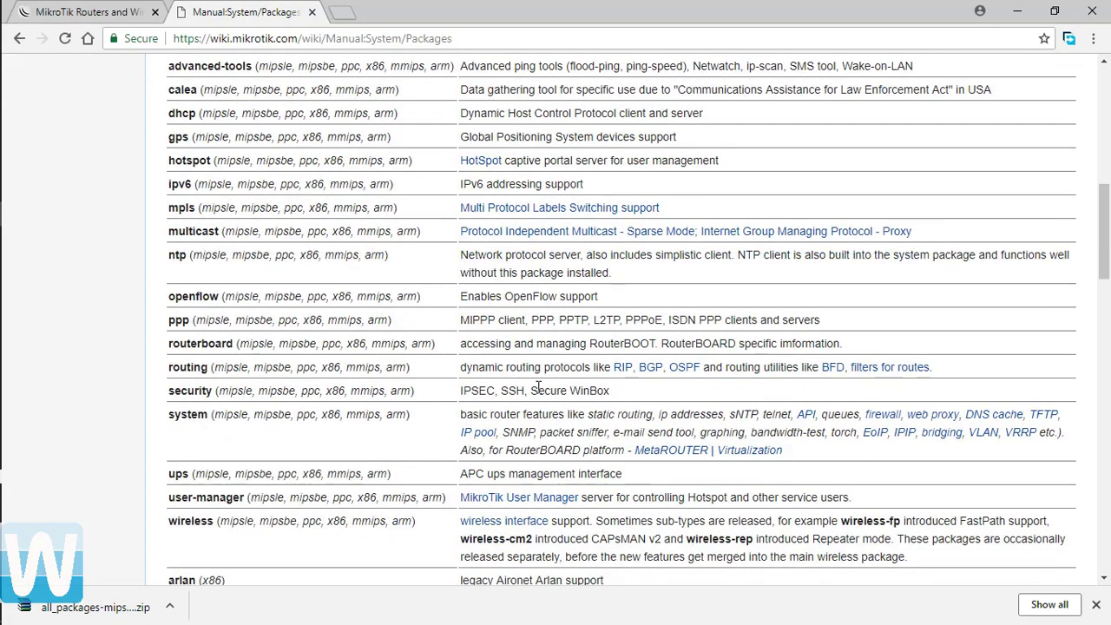
{"action": "scroll", "coordinate": [517, 351], "scroll_direction": "down", "scroll_amount": 5}
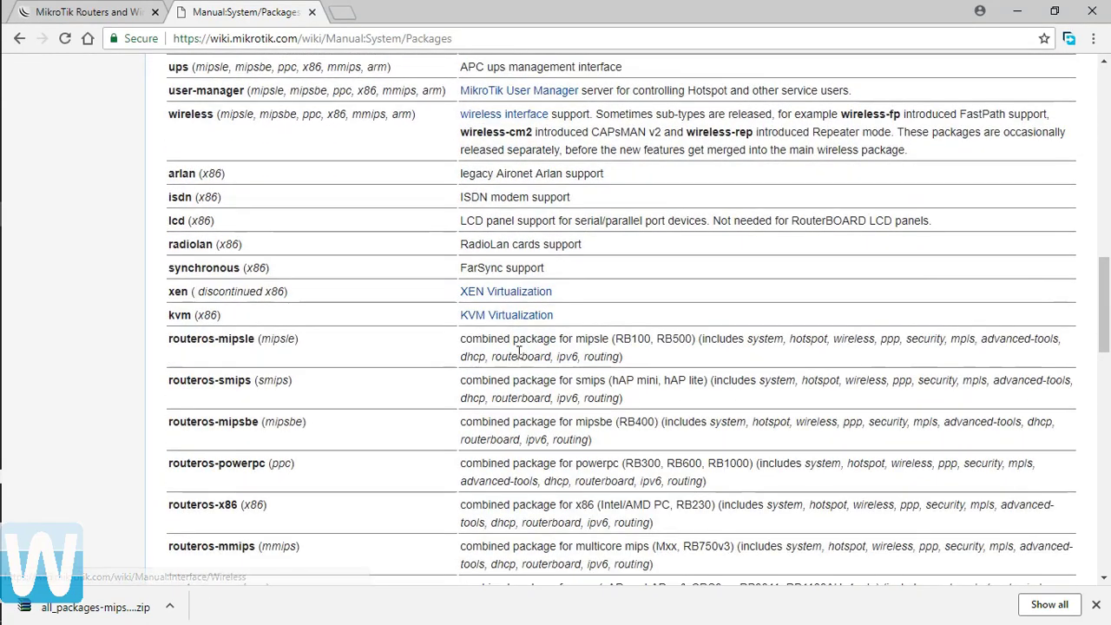
{"action": "scroll", "coordinate": [463, 333], "scroll_direction": "down", "scroll_amount": 3}
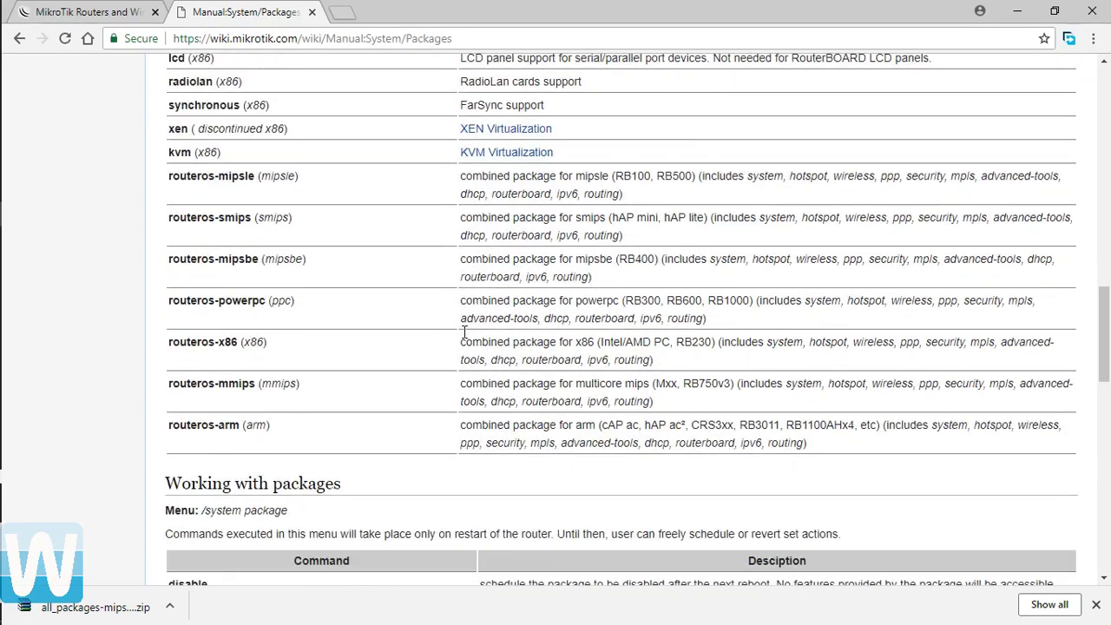
{"action": "scroll", "coordinate": [608, 318], "scroll_direction": "up", "scroll_amount": 10}
{"action": "scroll", "coordinate": [607, 311], "scroll_direction": "up", "scroll_amount": 5}
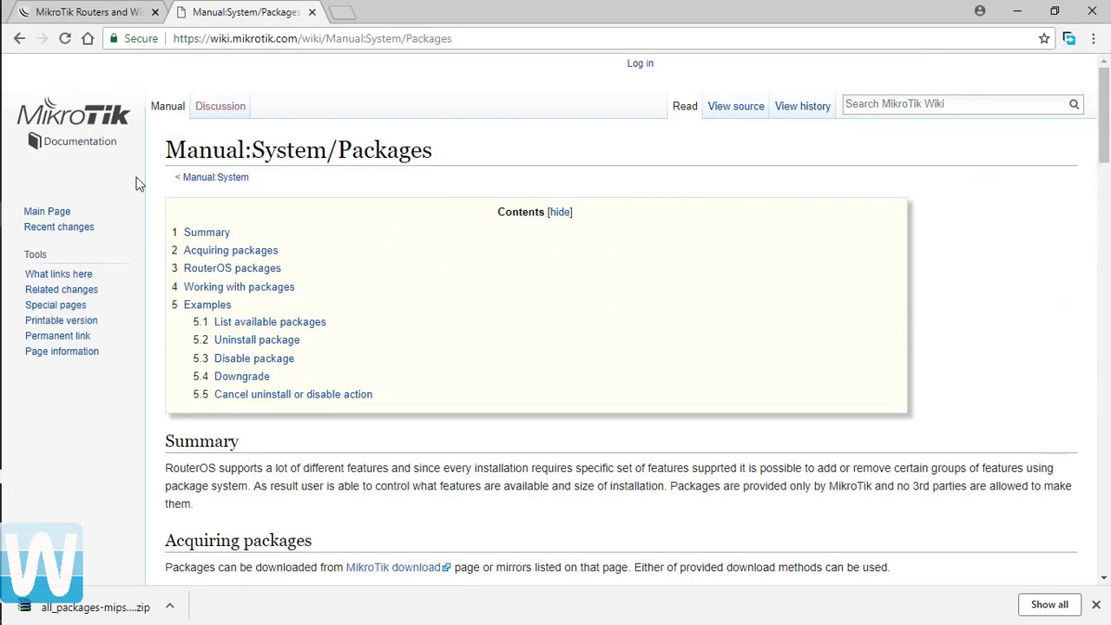
{"action": "scroll", "coordinate": [278, 204], "scroll_direction": "down", "scroll_amount": 5}
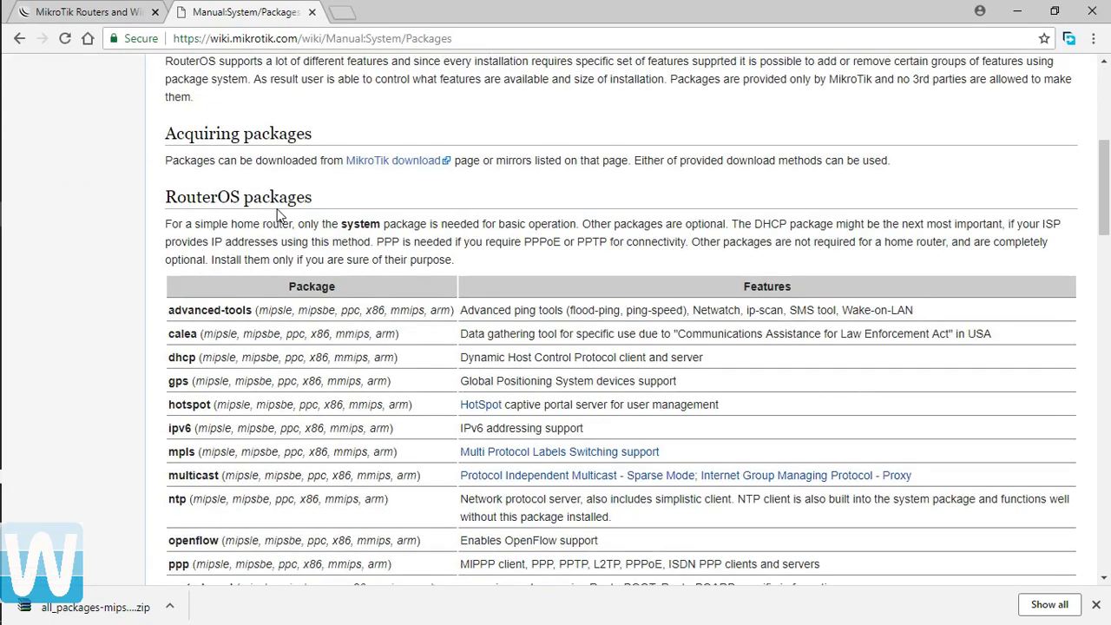